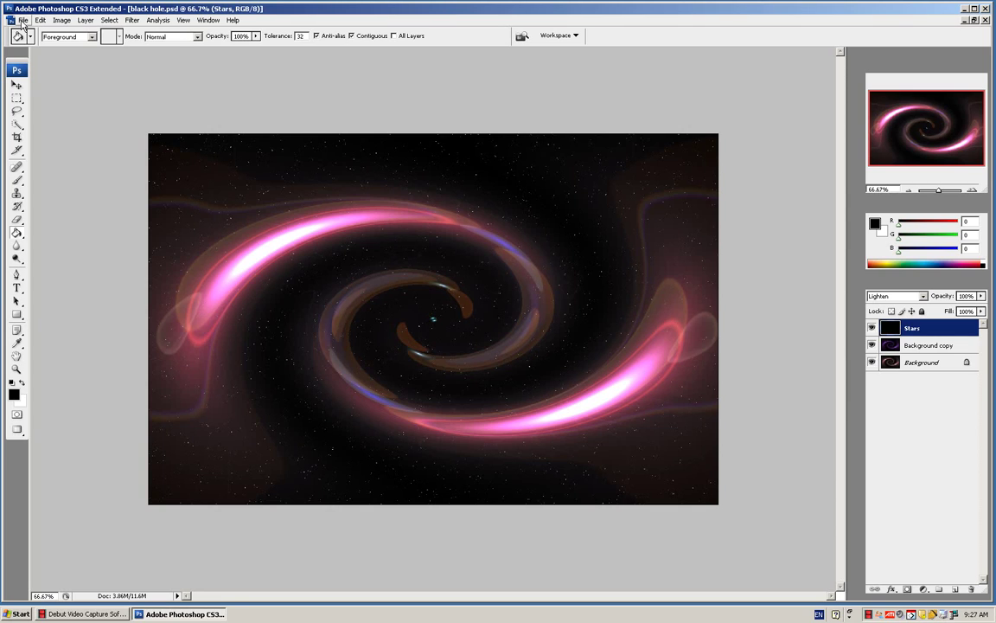
# - Create a new 20 × 13 inch document at 72 pixels/inch
pyautogui.click(22, 20)
pyautogui.click(39, 20)
pyautogui.click(23, 20)
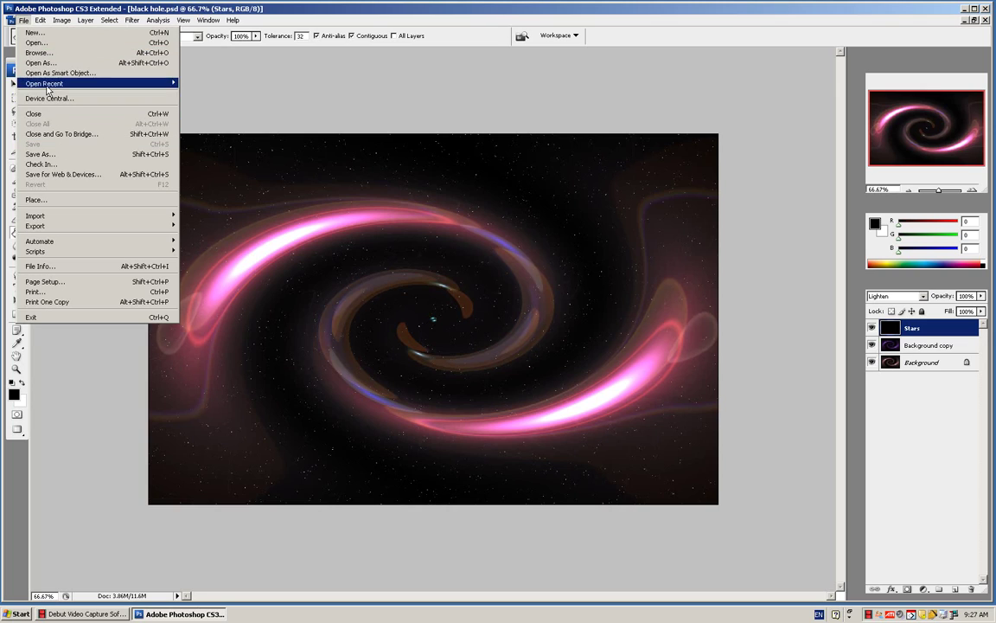
pyautogui.click(34, 32)
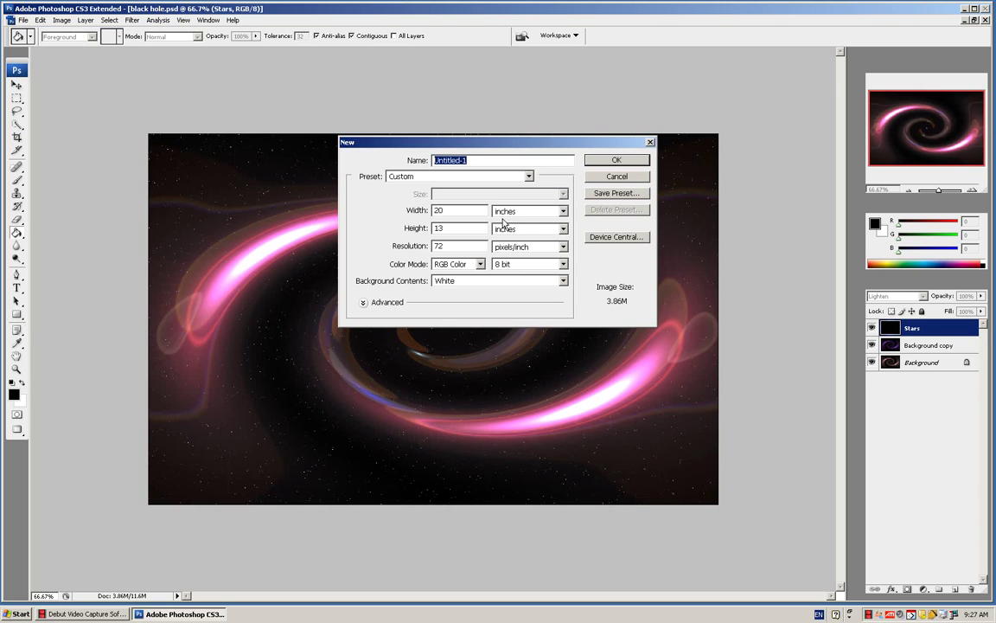
pyautogui.click(472, 211)
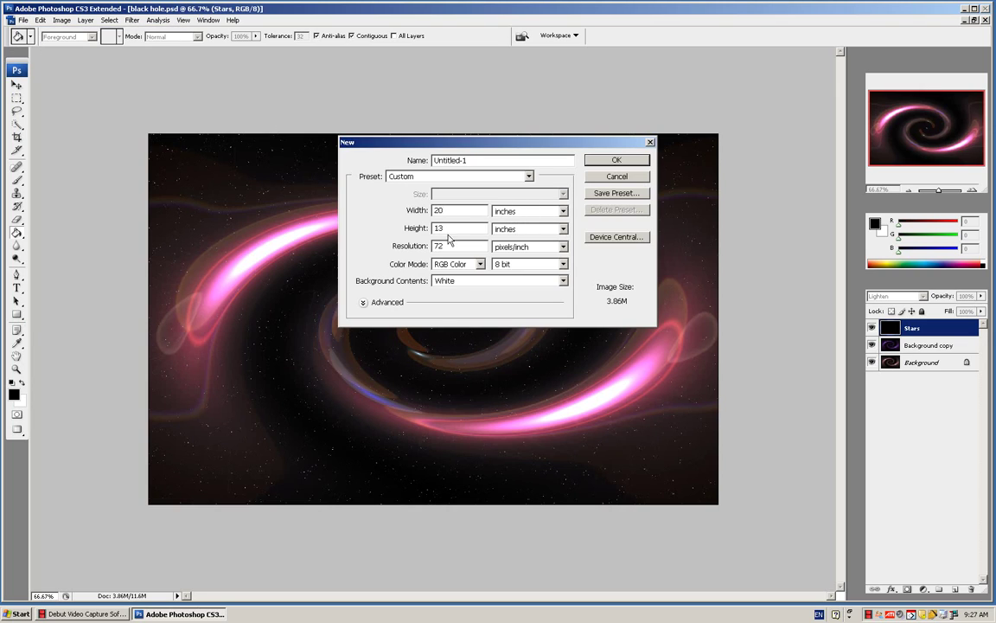
pyautogui.click(616, 161)
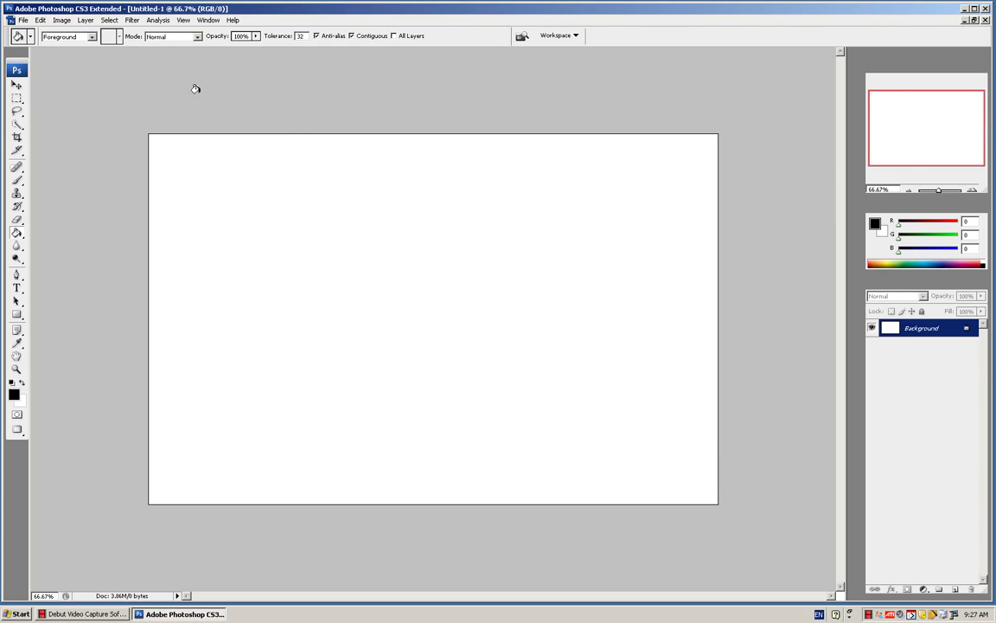
# - Fill the whole canvas with solid black using the Paint Bucket
pyautogui.click(17, 234)
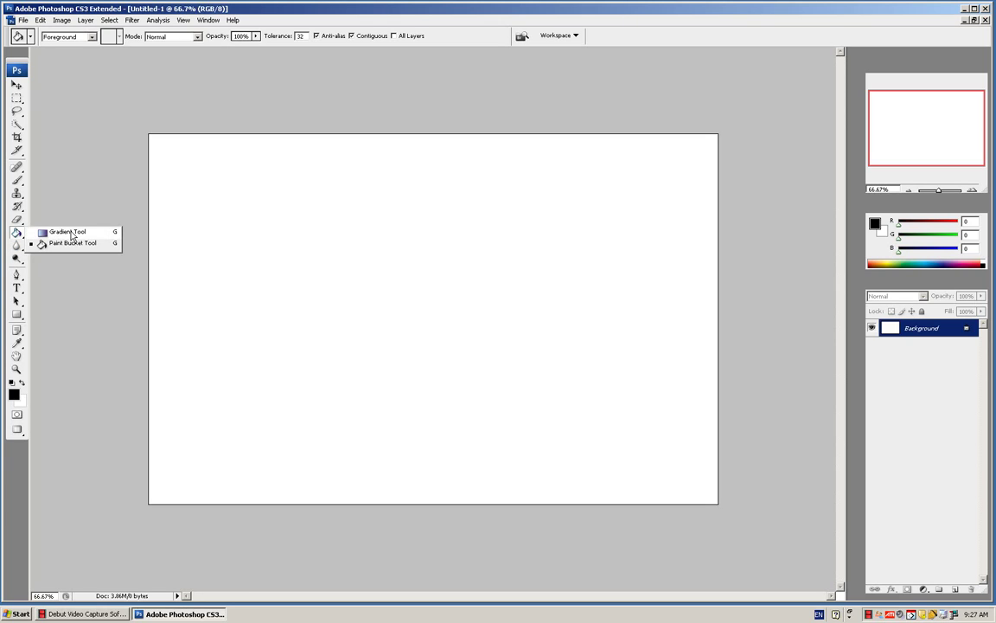
pyautogui.click(73, 243)
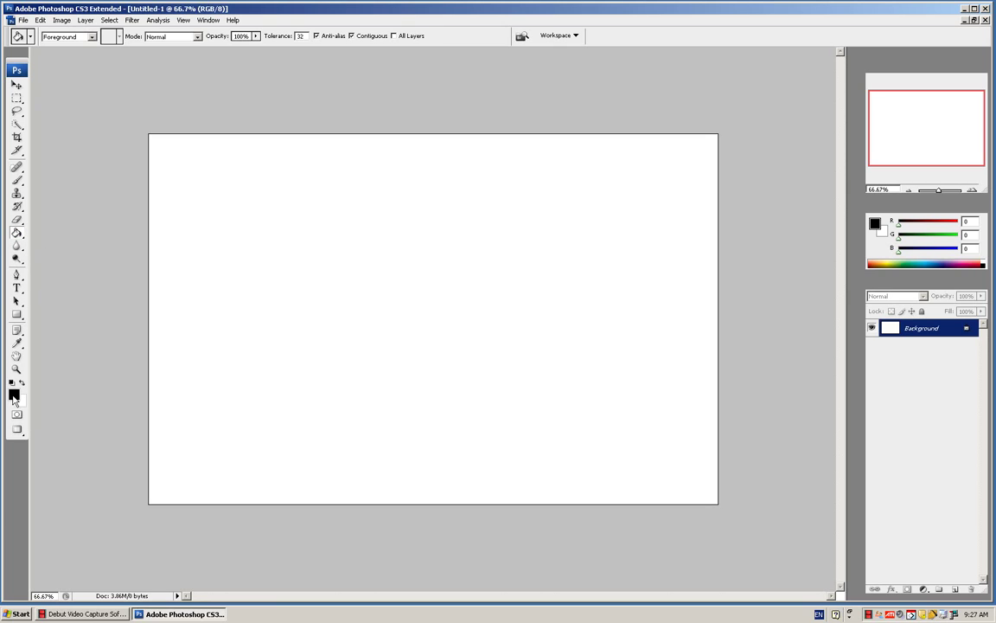
pyautogui.click(305, 247)
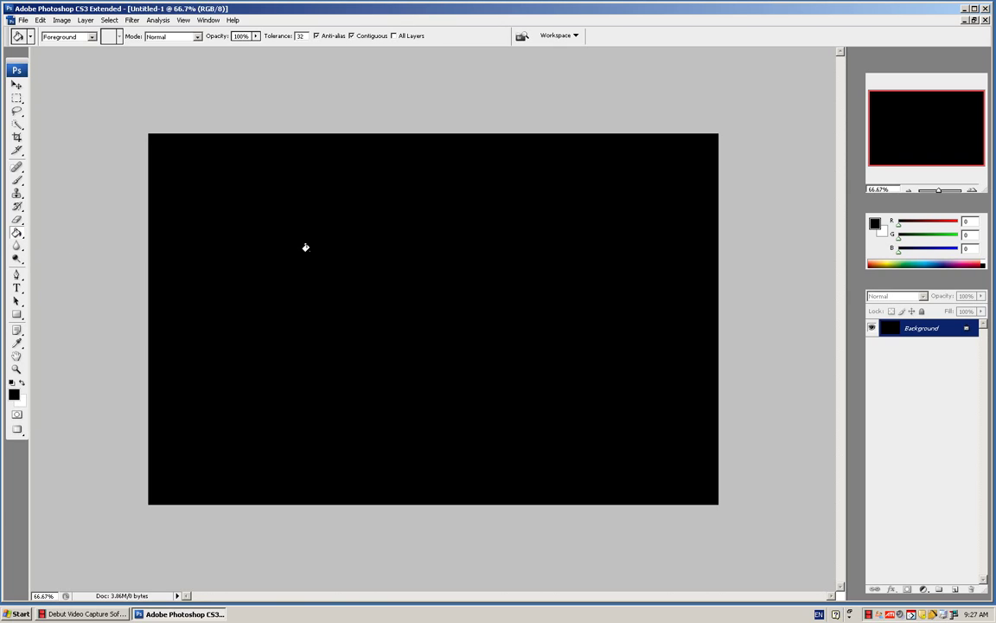
# - Add a Lens Flare centred near the left edge of the canvas
pyautogui.click(132, 19)
pyautogui.moveTo(203, 200)
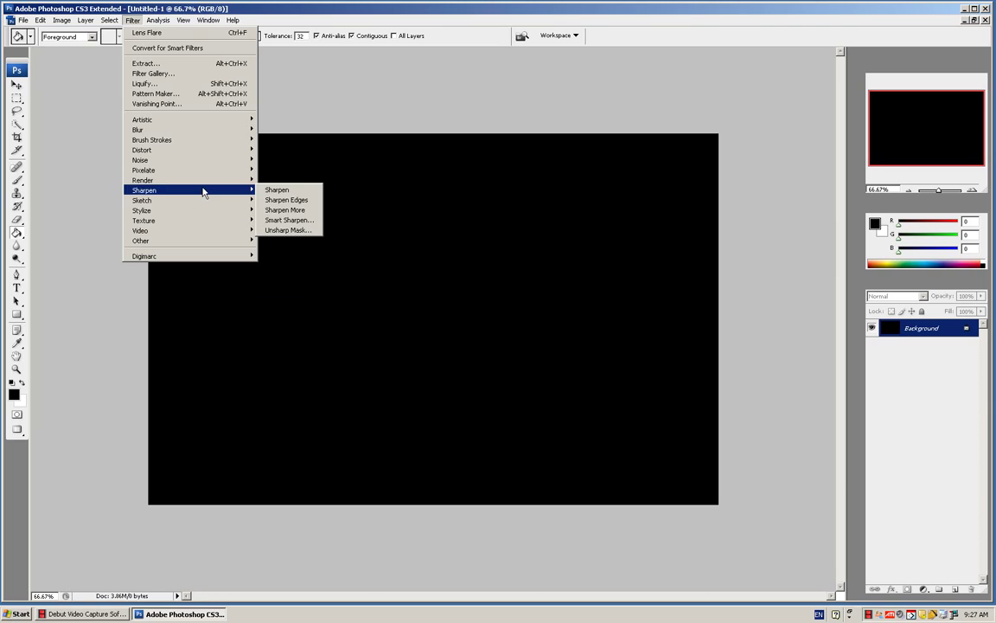
pyautogui.click(273, 210)
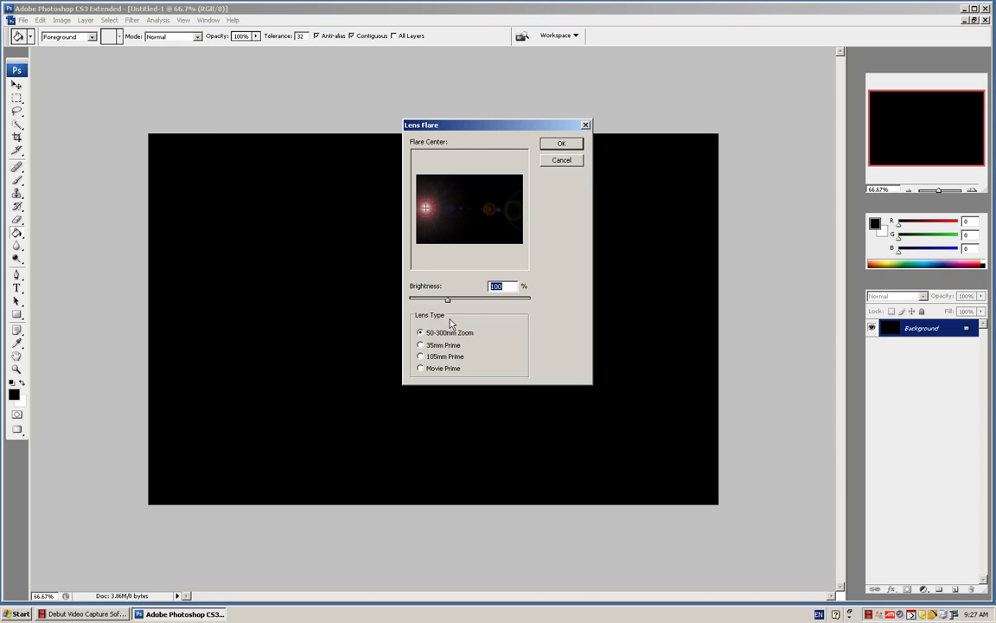
pyautogui.click(426, 208)
pyautogui.click(425, 209)
pyautogui.click(563, 144)
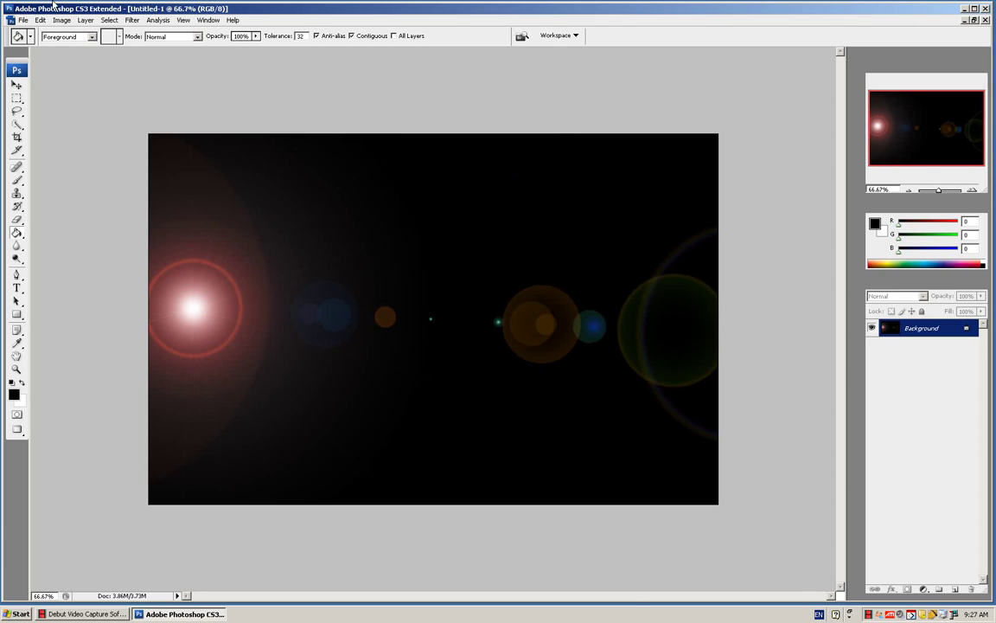
# - Add a second Lens Flare centred near the right side of the canvas
pyautogui.click(128, 21)
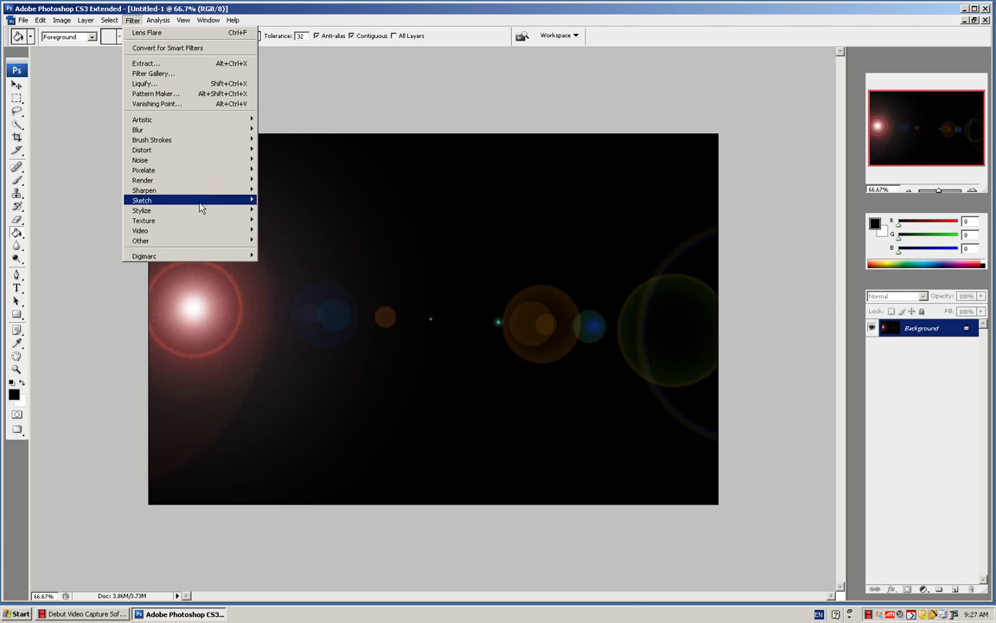
pyautogui.moveTo(206, 180)
pyautogui.click(286, 210)
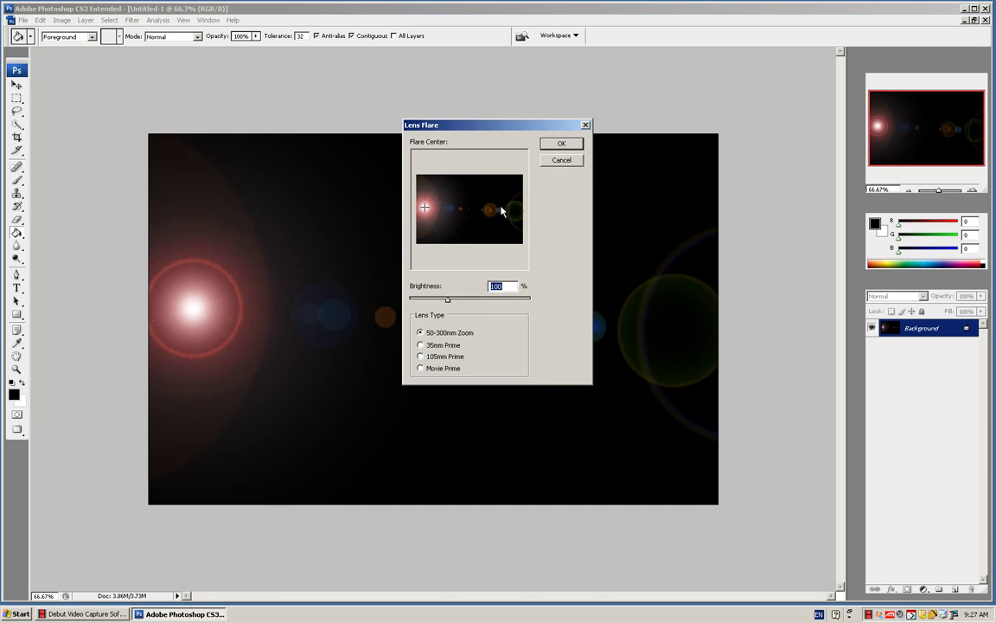
pyautogui.click(509, 205)
pyautogui.click(561, 143)
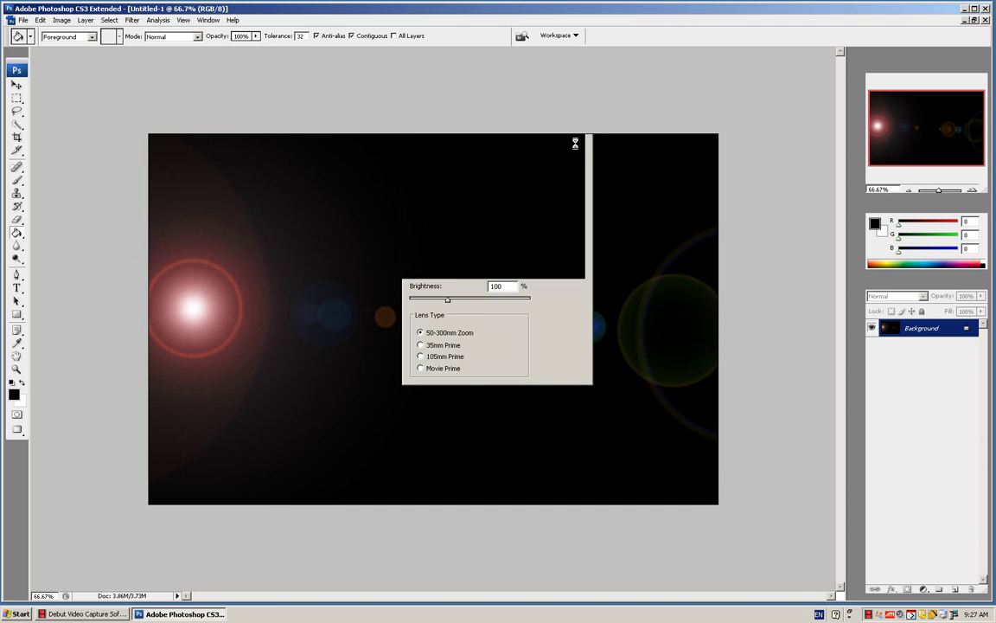
pyautogui.click(131, 20)
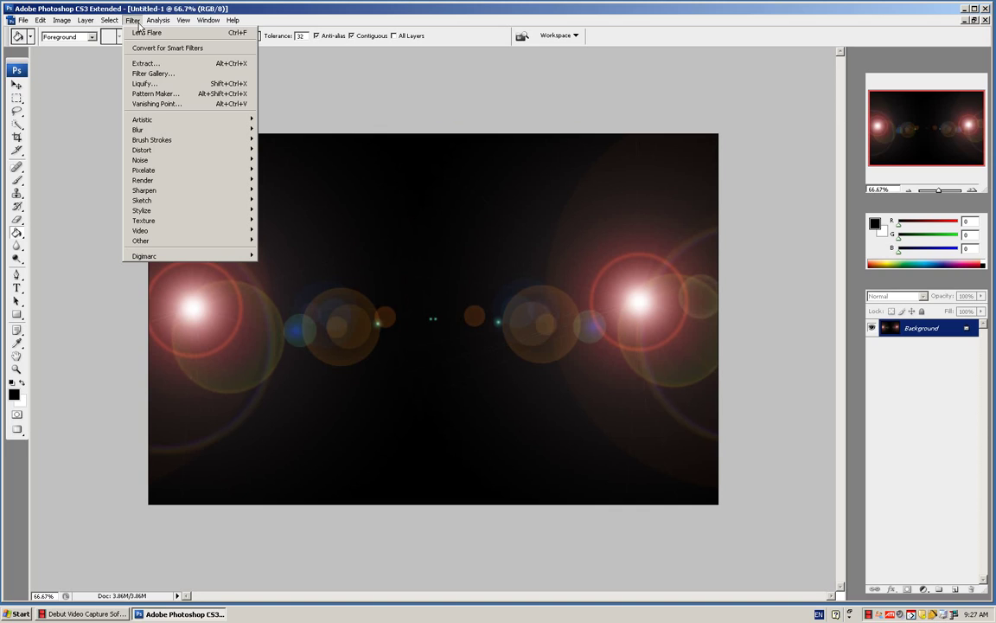
# - Twirl the flares into a spiral with a 430° Twirl angle
pyautogui.moveTo(190, 150)
pyautogui.click(306, 250)
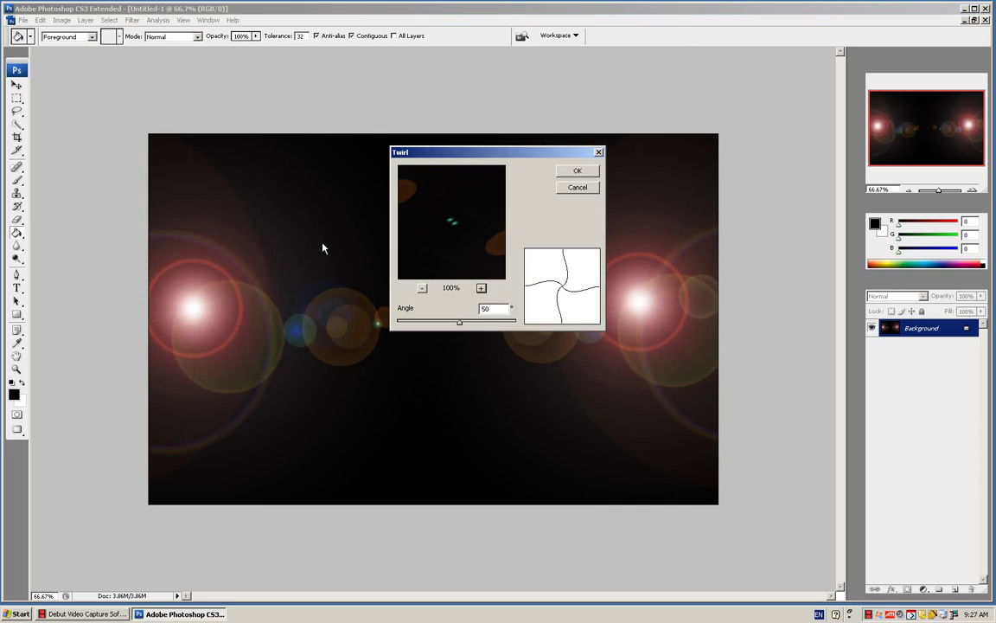
pyautogui.write('430')
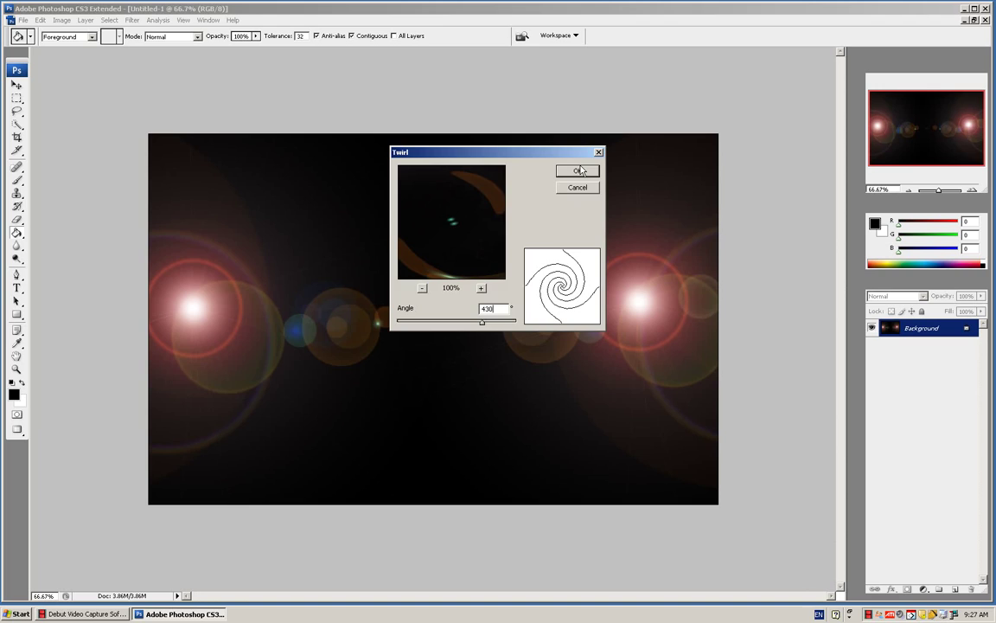
pyautogui.press('Return')
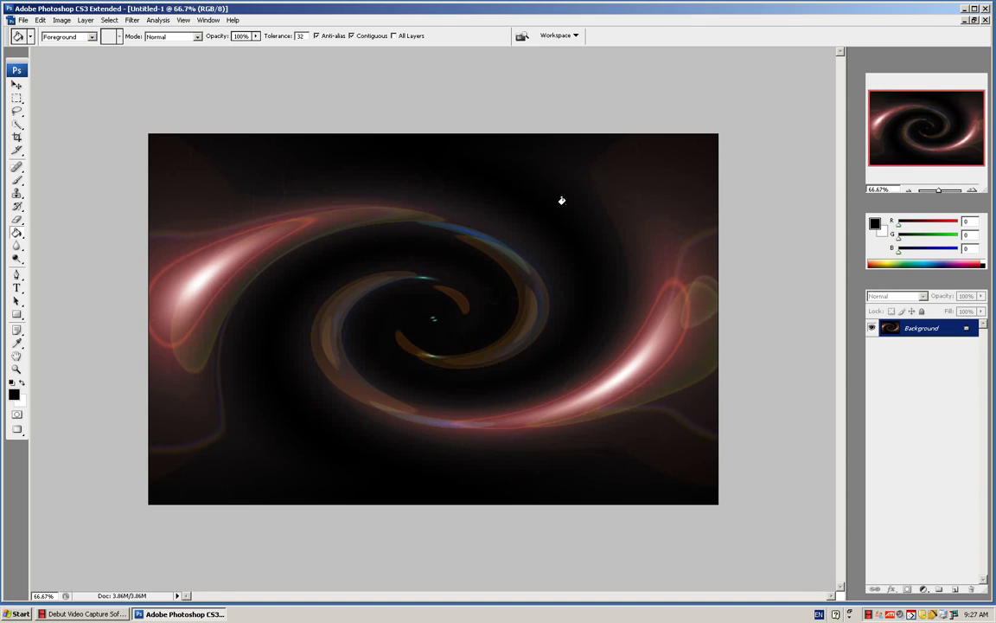
# - Duplicate the Background layer as Background copy
pyautogui.click(90, 20)
pyautogui.click(109, 43)
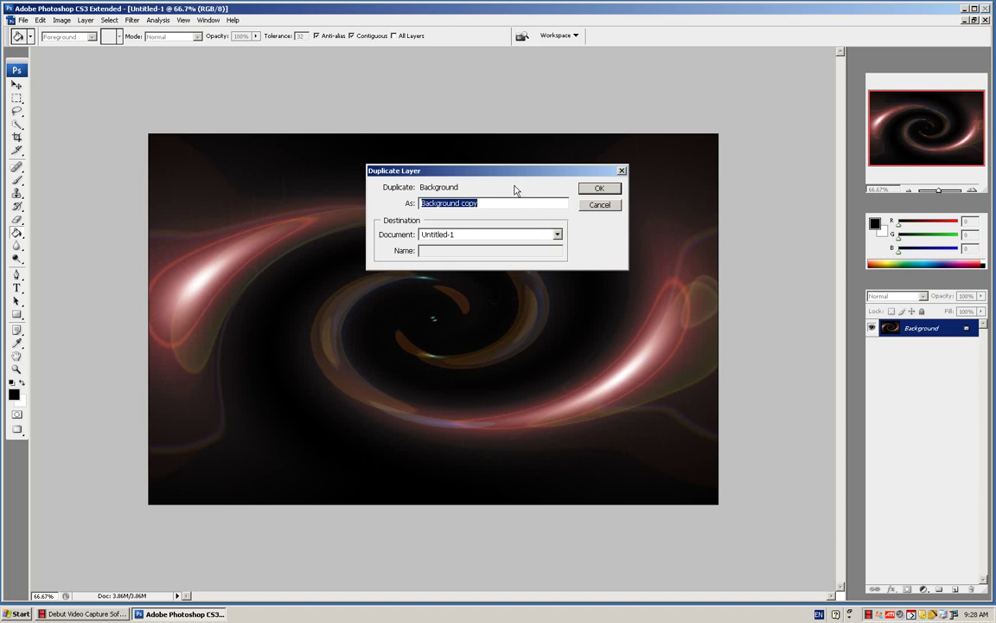
pyautogui.click(600, 188)
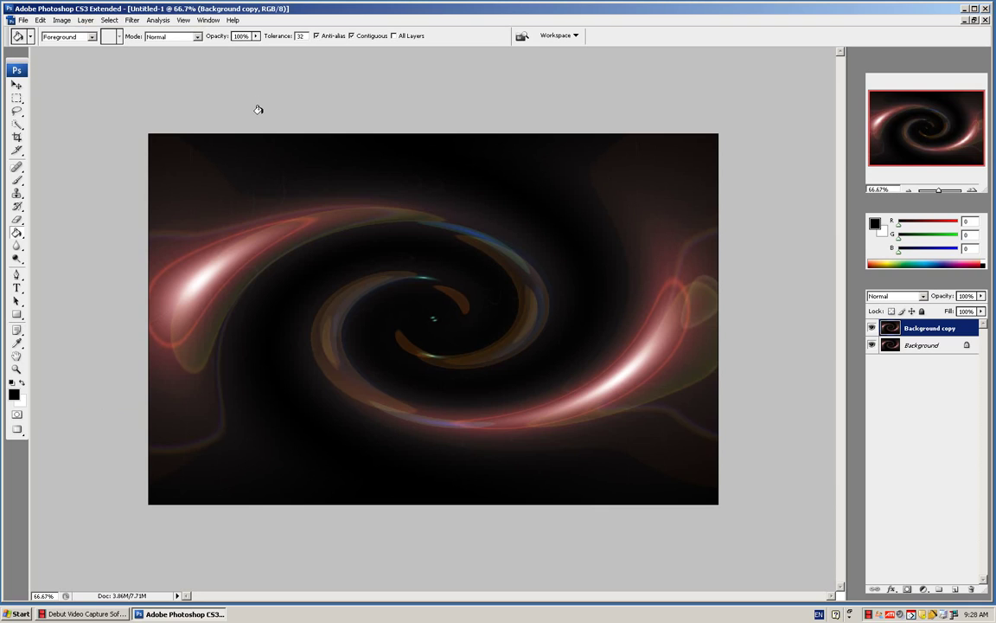
# - Open Hue/Saturation and enter a hue of 200, accepting the +180 limit
pyautogui.hotkey('ctrl', 'u')
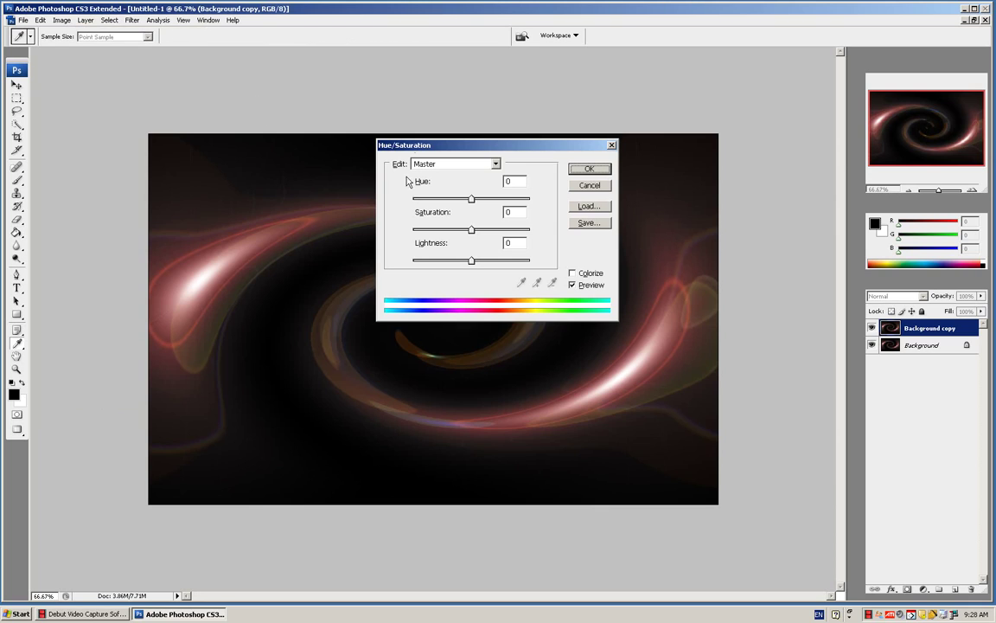
pyautogui.click(590, 186)
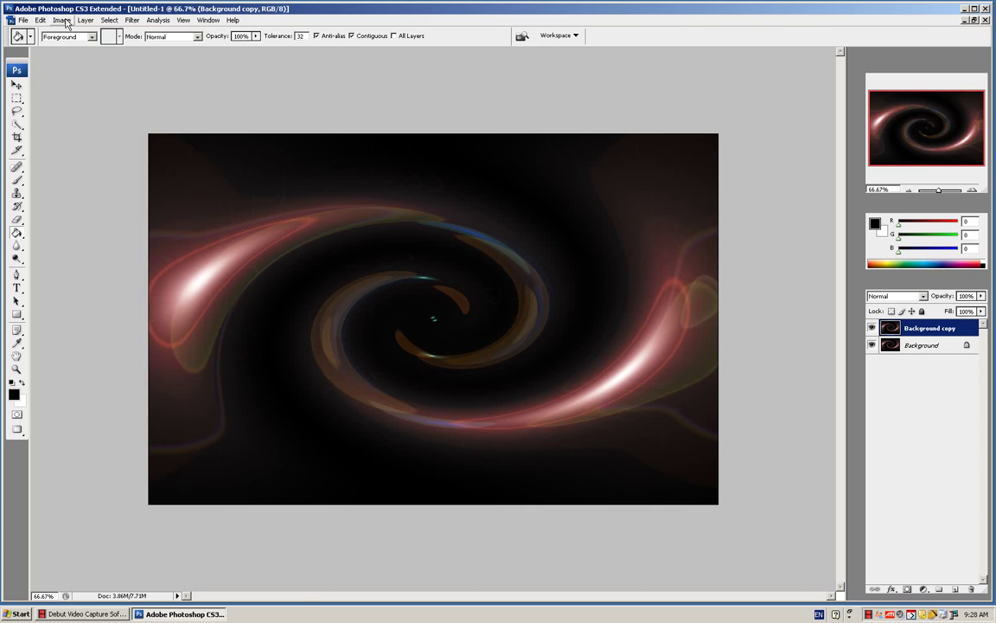
pyautogui.click(85, 20)
pyautogui.moveTo(78, 48)
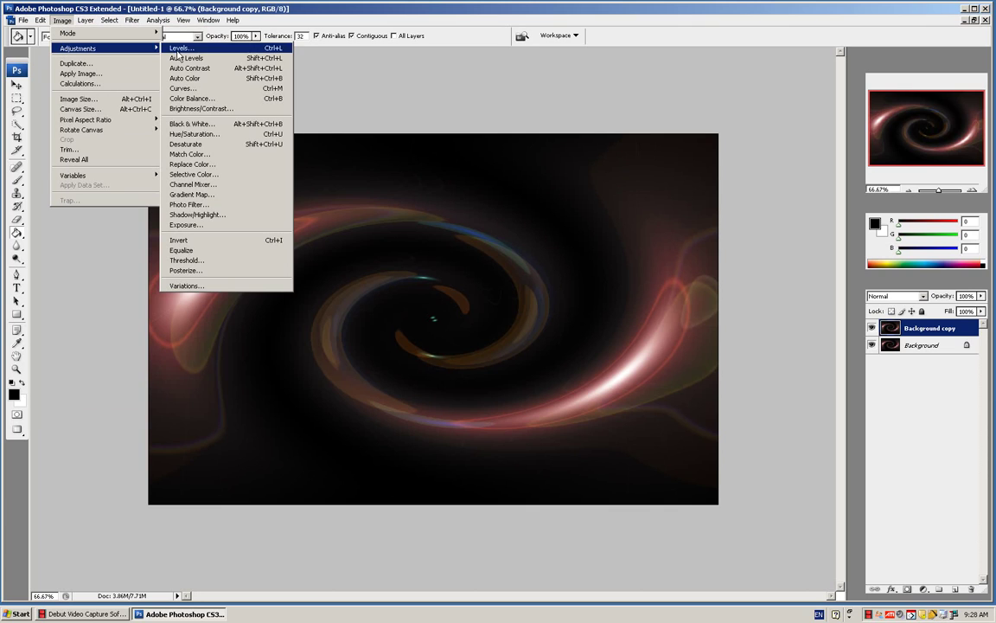
pyautogui.click(207, 136)
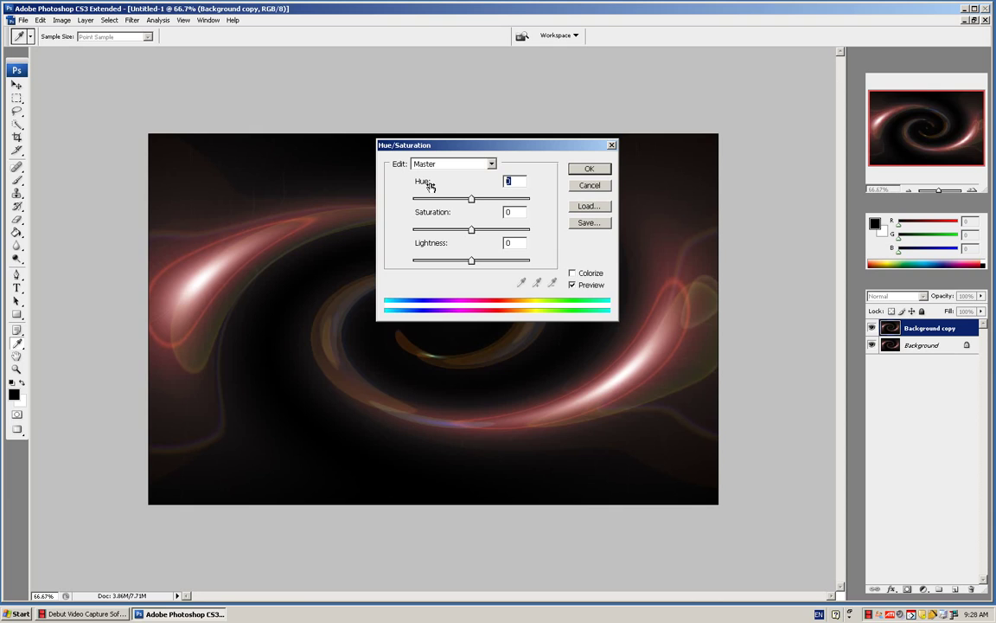
pyautogui.write('200')
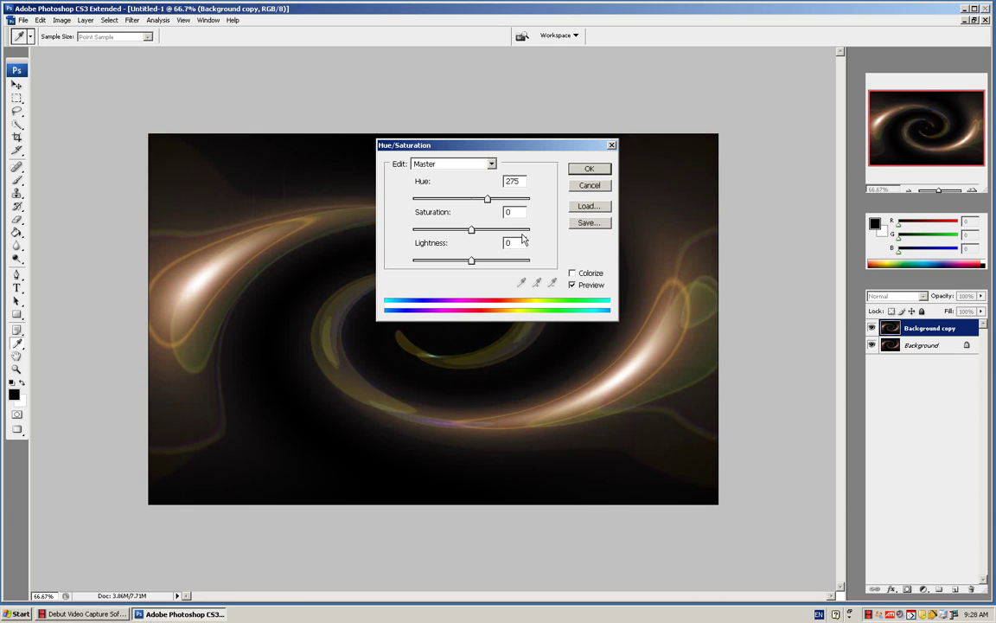
pyautogui.press('Tab')
pyautogui.click(481, 230)
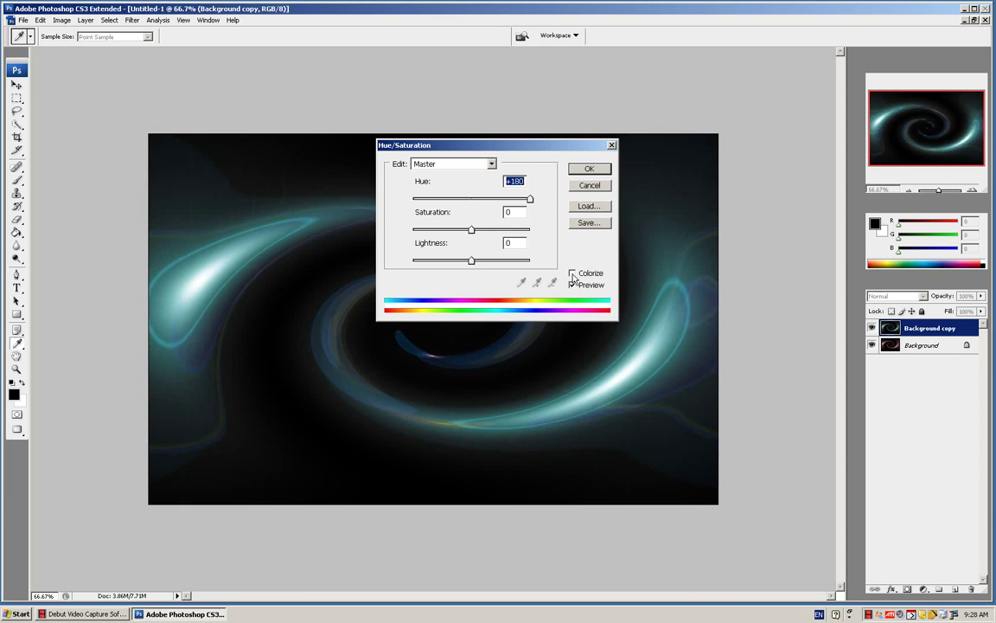
# - Turn on Colorize and set hue 275 and saturation 50
pyautogui.click(572, 273)
pyautogui.moveTo(412, 199)
pyautogui.mouseDown()
pyautogui.moveTo(448, 198)
pyautogui.moveTo(421, 199)
pyautogui.mouseUp()
pyautogui.write('5')
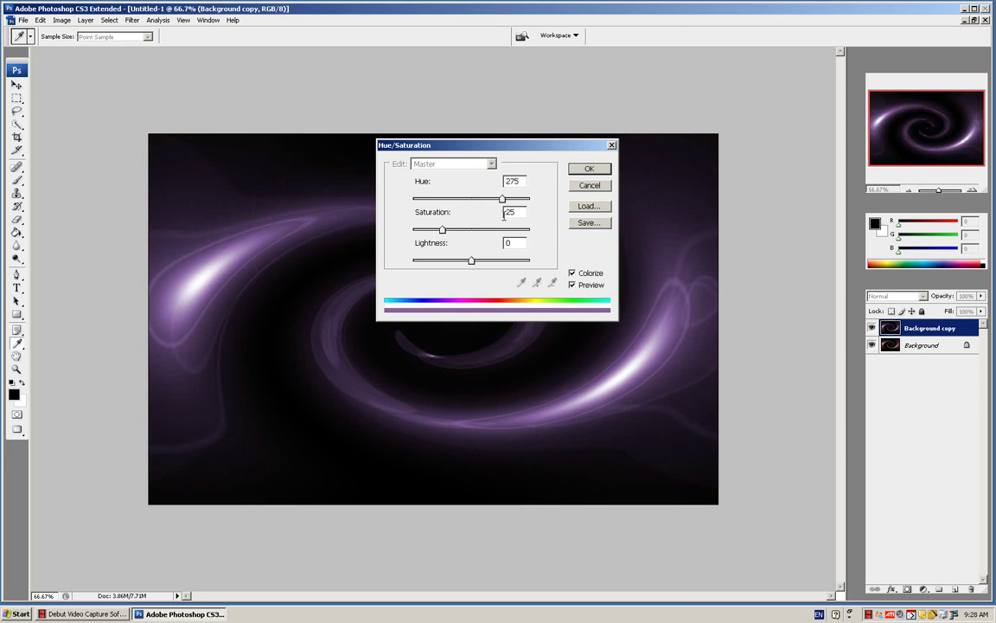
pyautogui.press('Tab')
pyautogui.write('50')
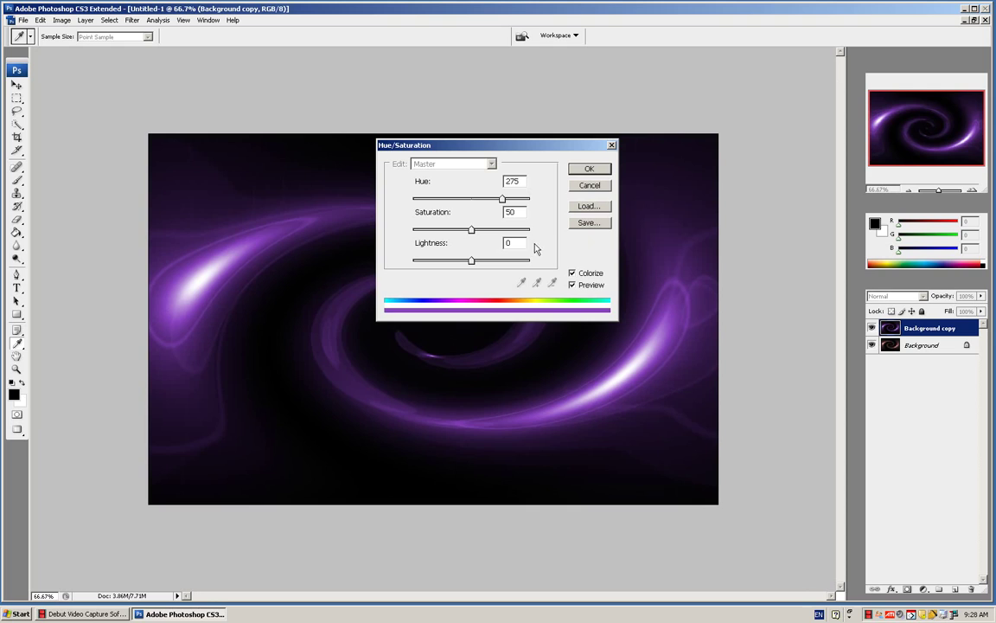
pyautogui.press('Tab')
# - Set lightness to -30 and commit the purple Hue/Saturation tint
pyautogui.write('-30')
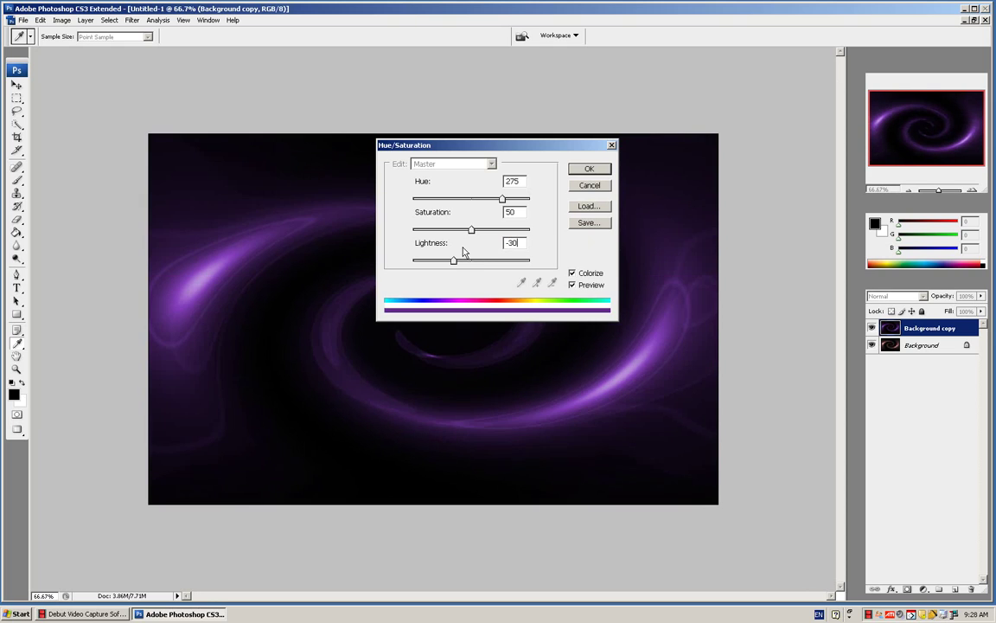
pyautogui.click(590, 169)
pyautogui.press('g')
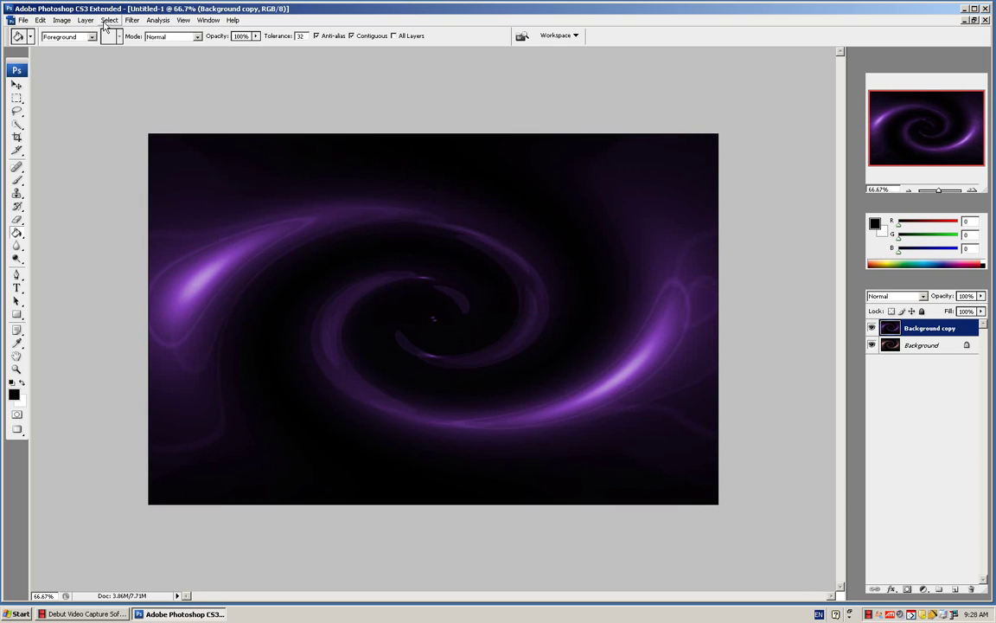
# - Apply a Zoom radial blur of amount 10 at Best quality to the swirl
pyautogui.click(132, 20)
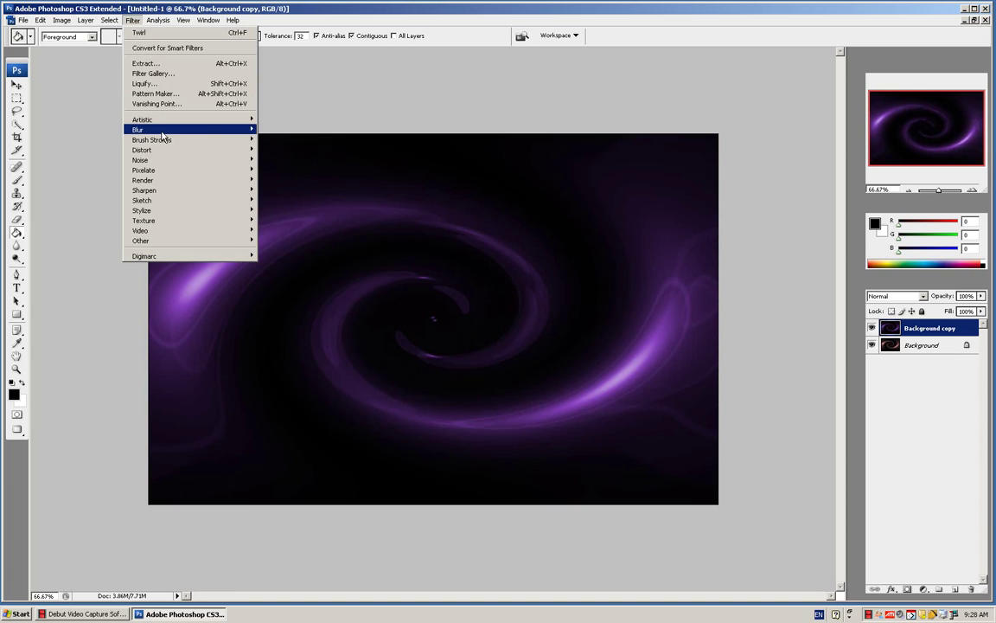
pyautogui.moveTo(151, 128)
pyautogui.click(277, 200)
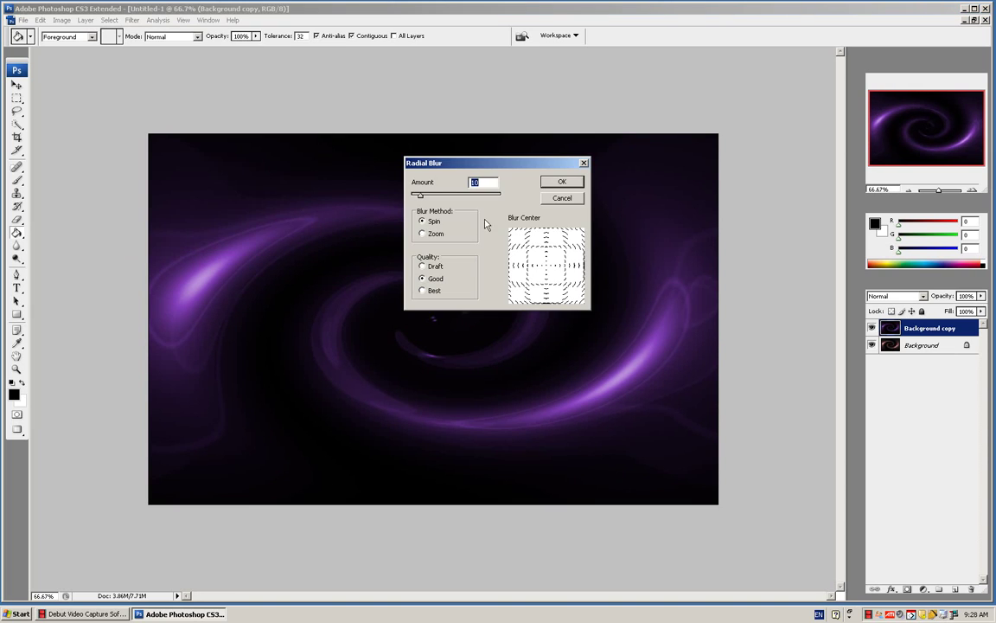
pyautogui.click(422, 234)
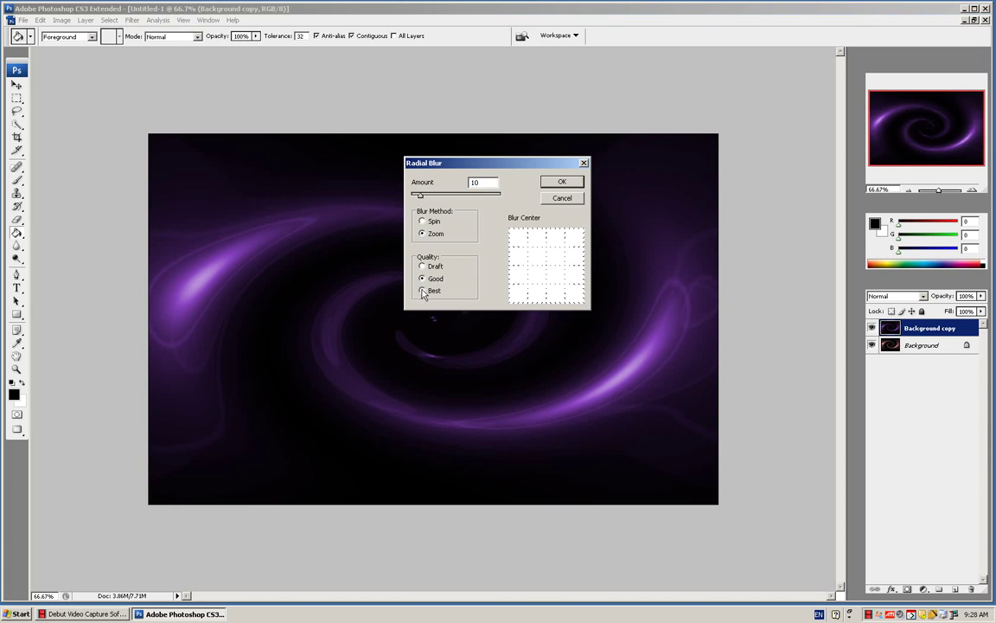
pyautogui.click(548, 184)
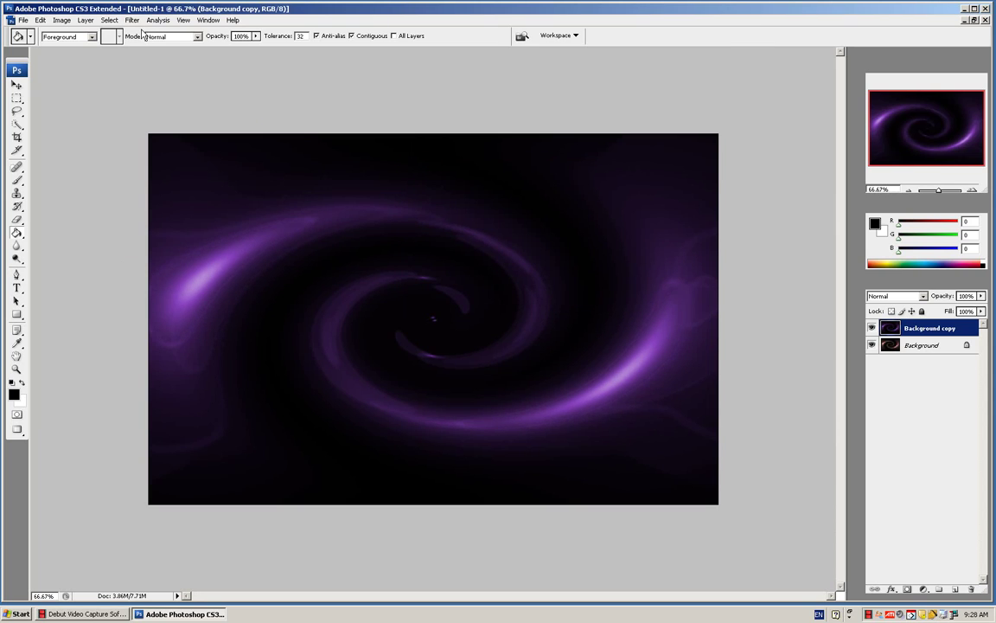
# - Set the Background copy layer's blend mode to Color Dodge
pyautogui.click(897, 296)
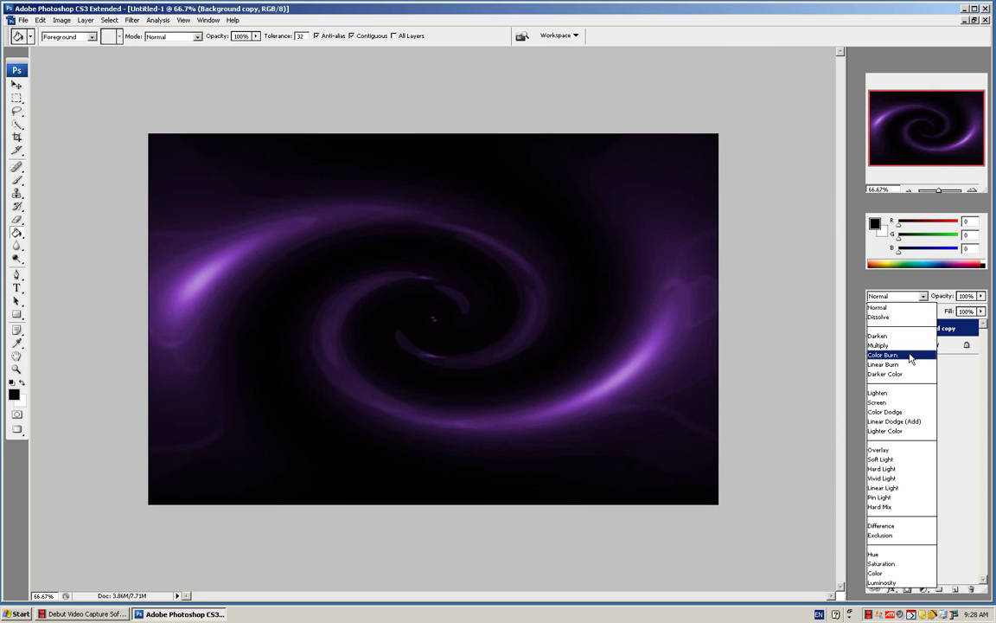
pyautogui.click(890, 412)
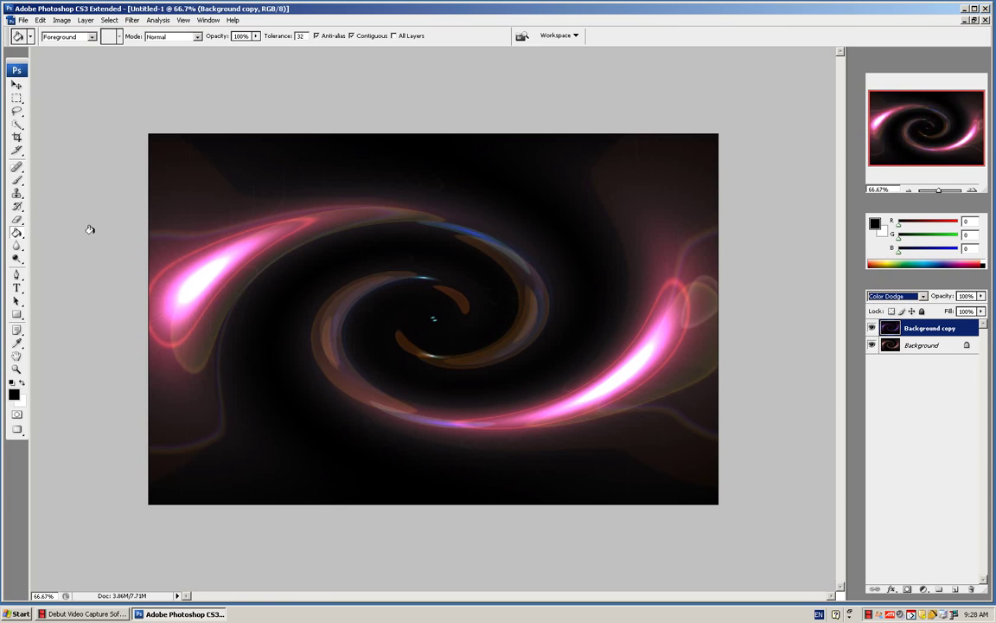
# - Add a new layer named Stars and fill it with solid black
pyautogui.click(24, 20)
pyautogui.moveTo(41, 24)
pyautogui.moveTo(84, 20)
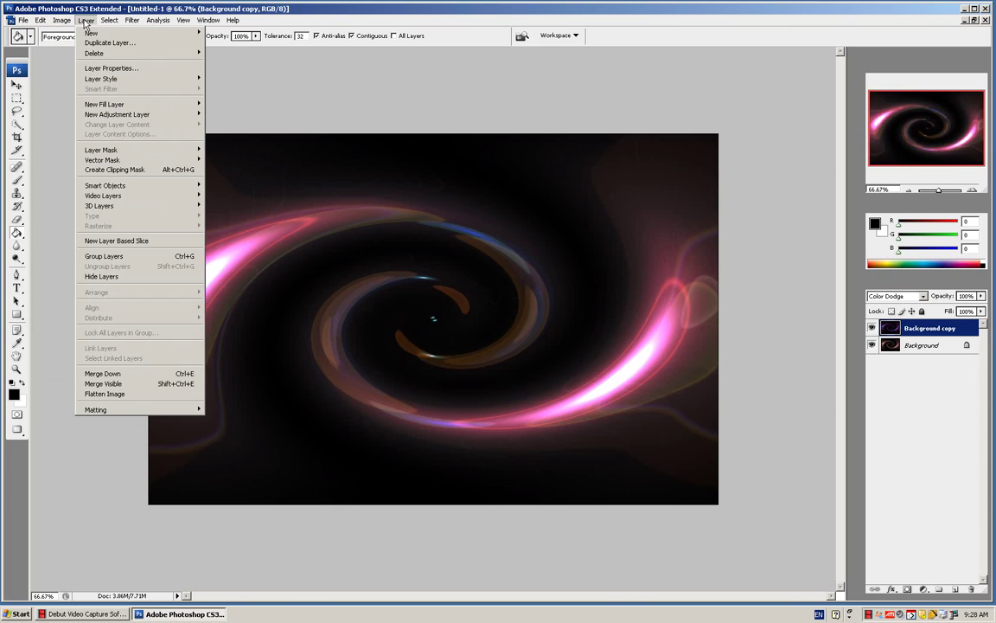
pyautogui.click(225, 34)
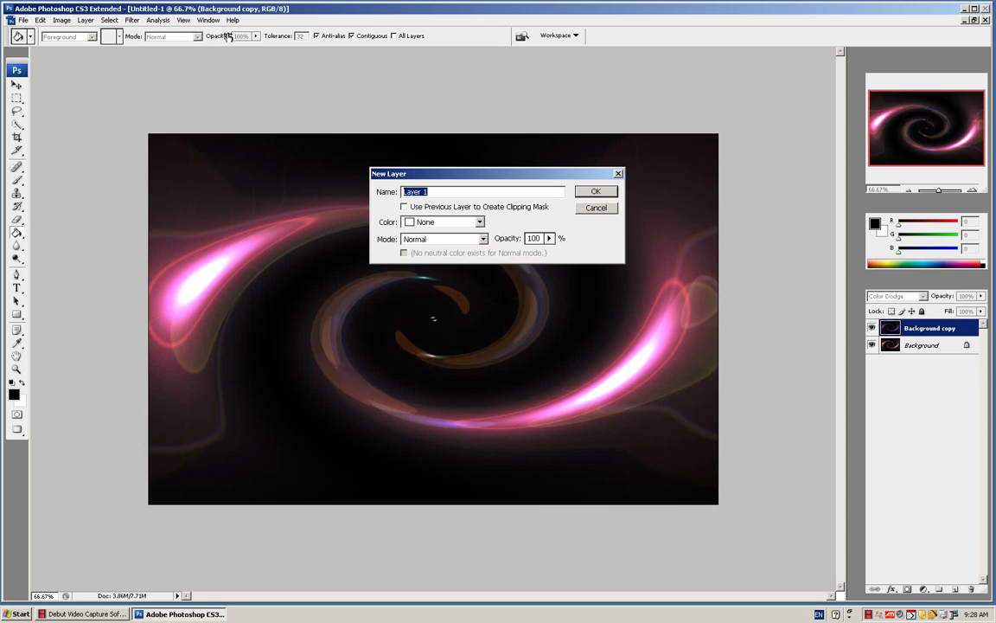
pyautogui.write('Stars')
pyautogui.click(581, 189)
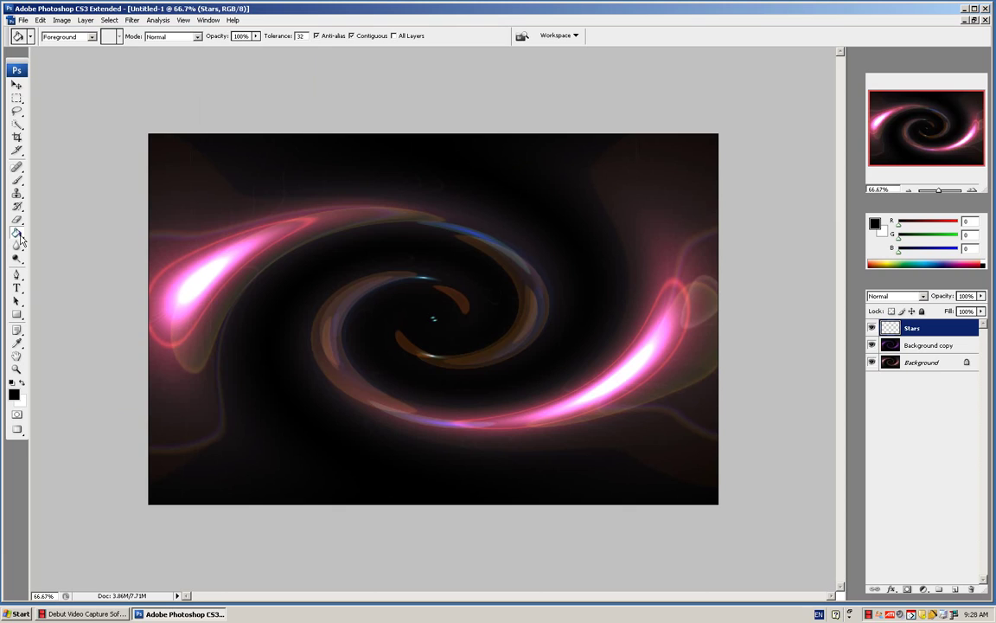
pyautogui.click(187, 192)
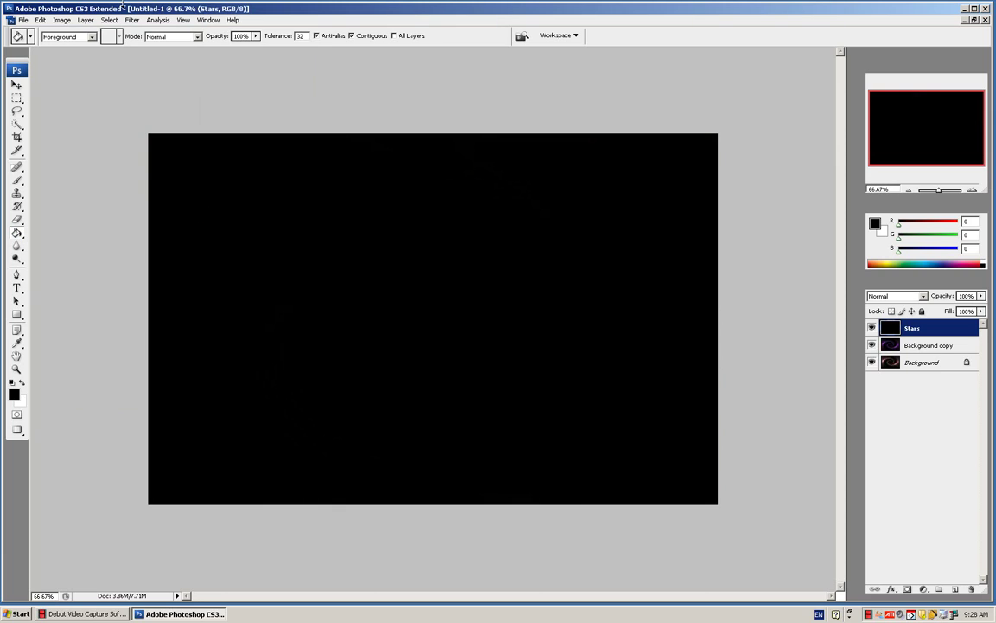
# - Apply Add Noise at 115%, Gaussian and Monochromatic, to the Stars layer
pyautogui.click(132, 20)
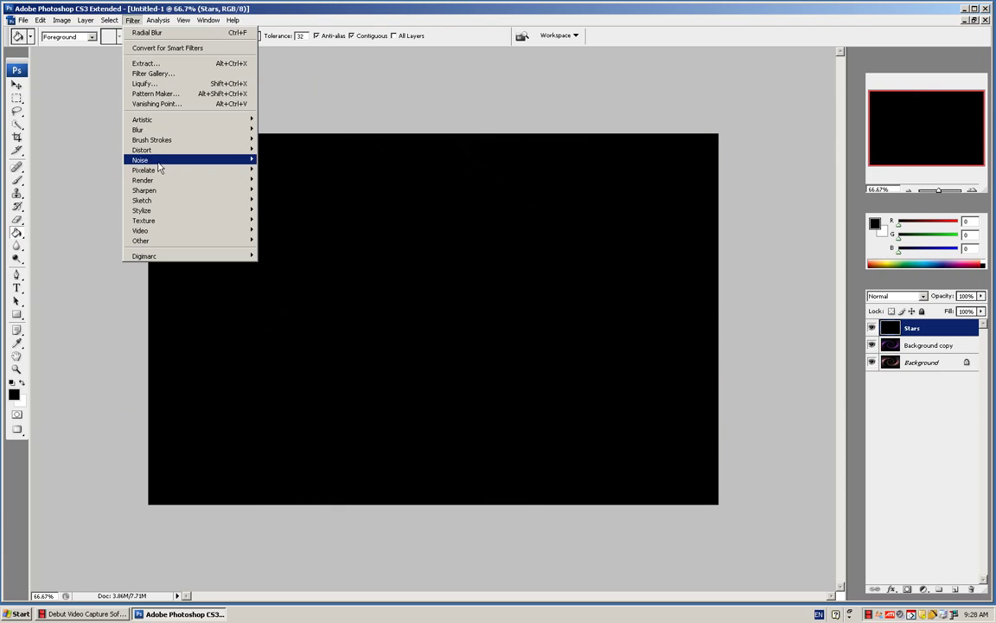
pyautogui.moveTo(156, 159)
pyautogui.click(285, 159)
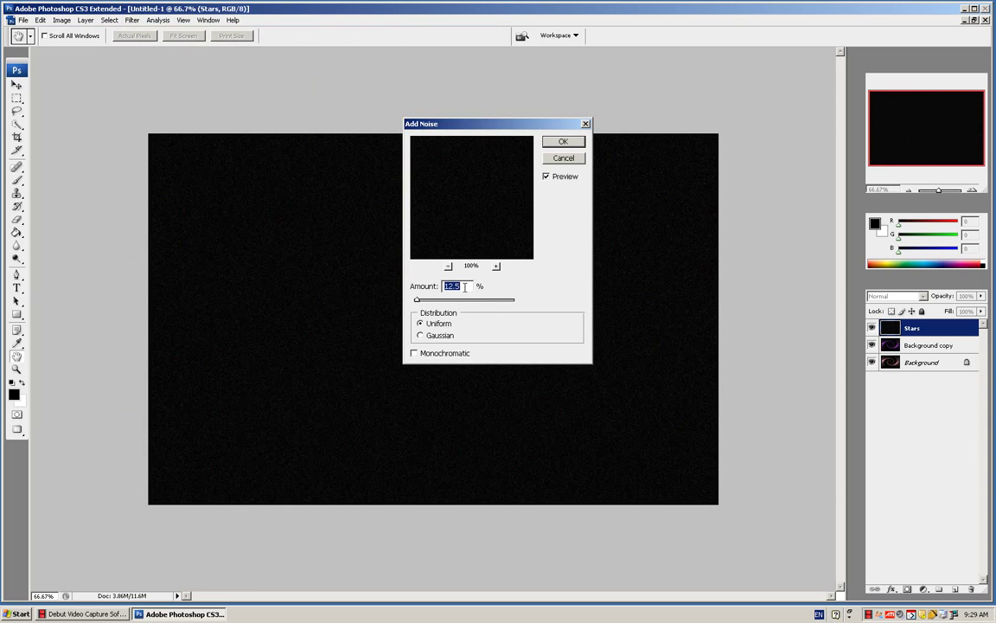
pyautogui.write('115')
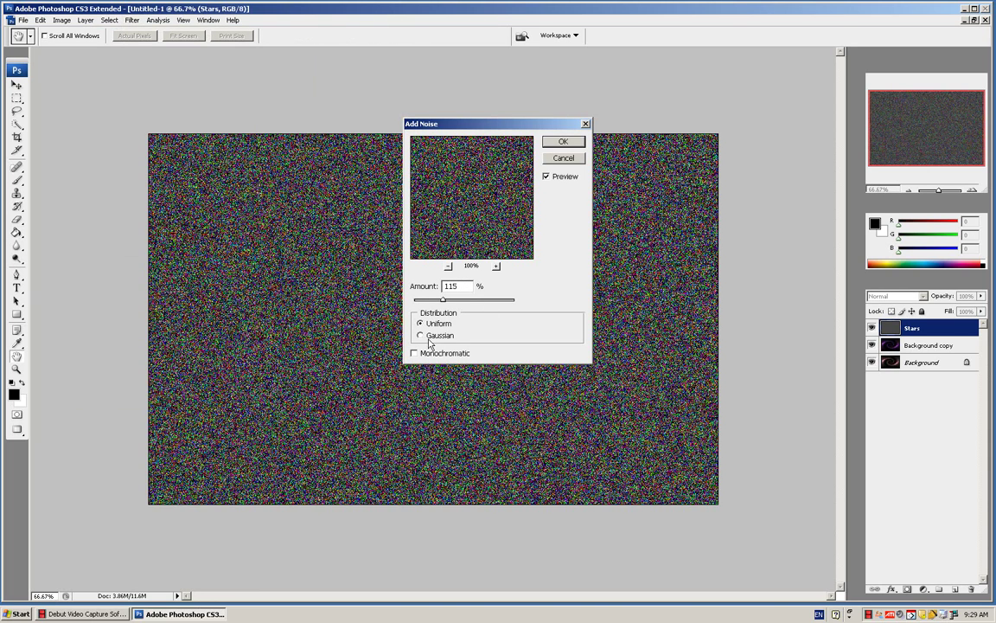
pyautogui.click(419, 335)
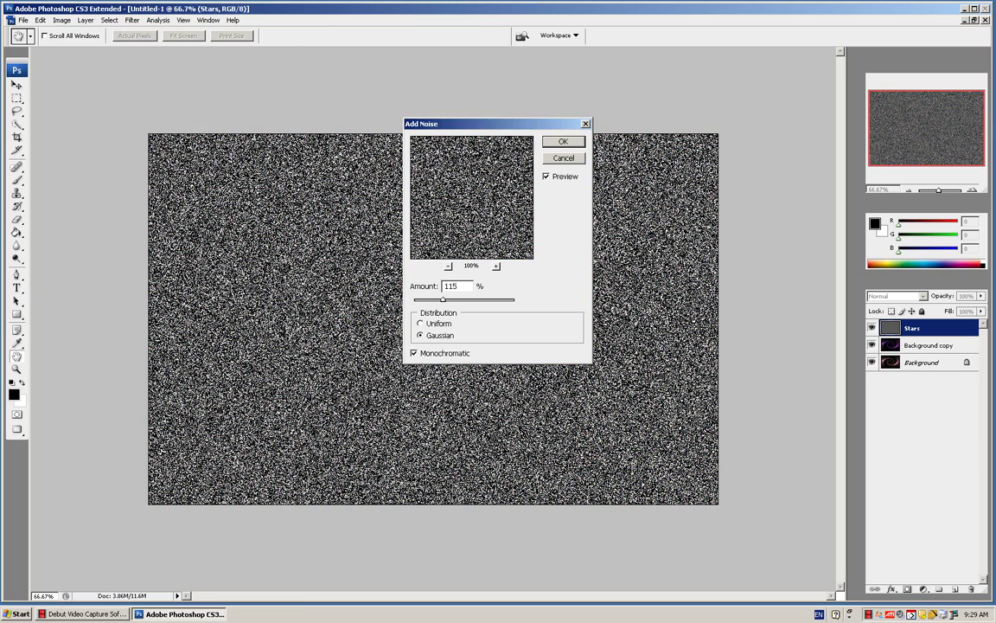
pyautogui.click(576, 144)
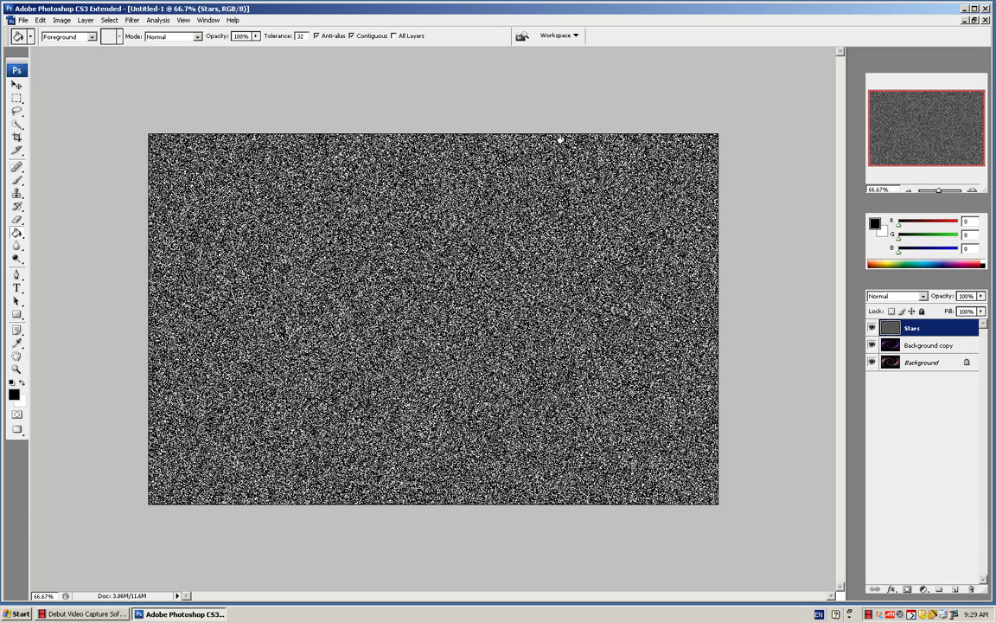
# - Apply a 0.3-pixel Gaussian Blur to the Stars noise
pyautogui.click(131, 20)
pyautogui.moveTo(168, 130)
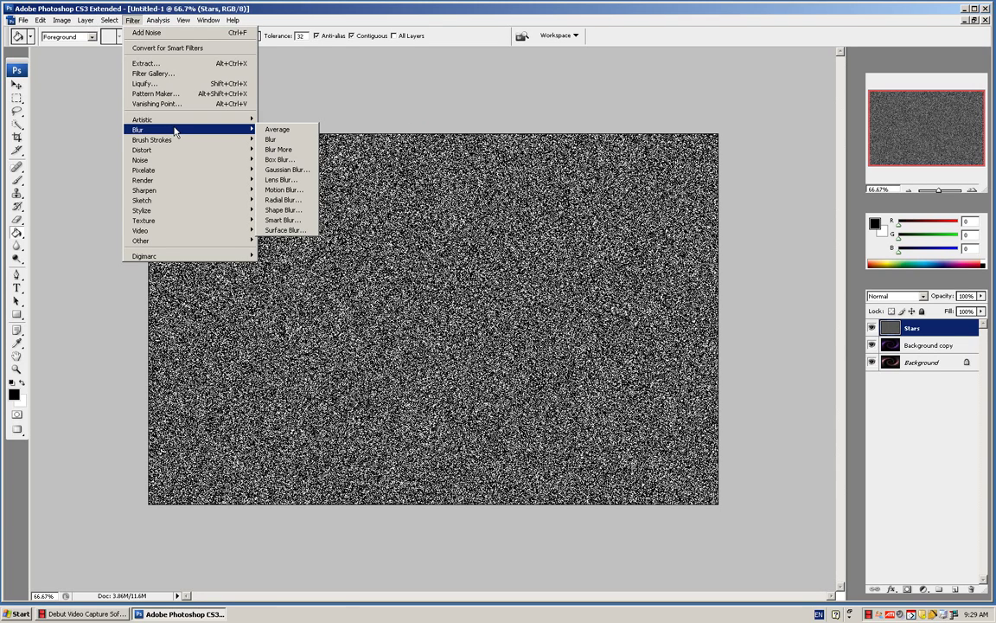
pyautogui.click(295, 170)
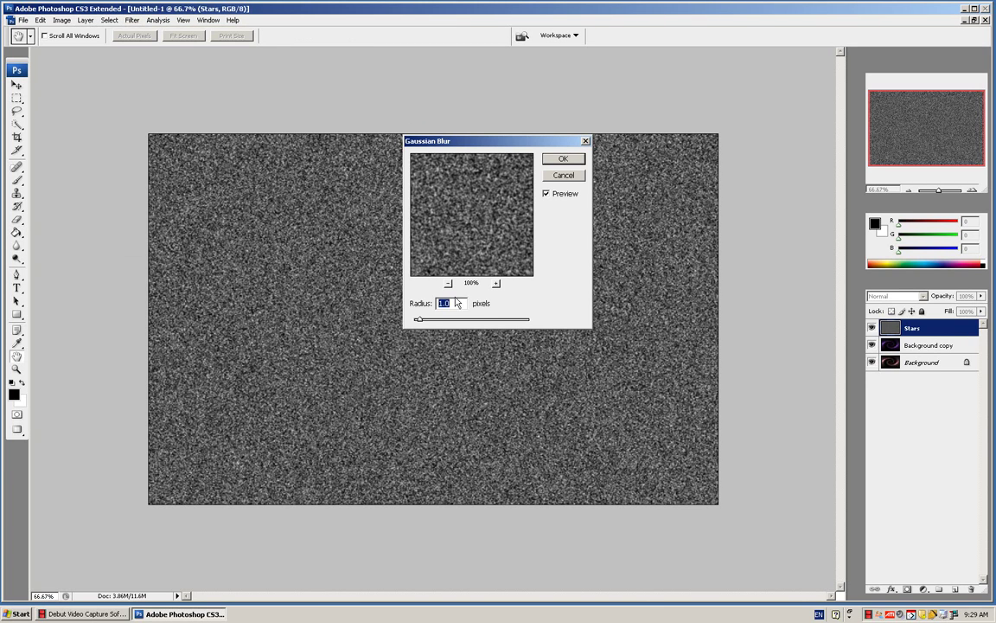
pyautogui.write('0.3')
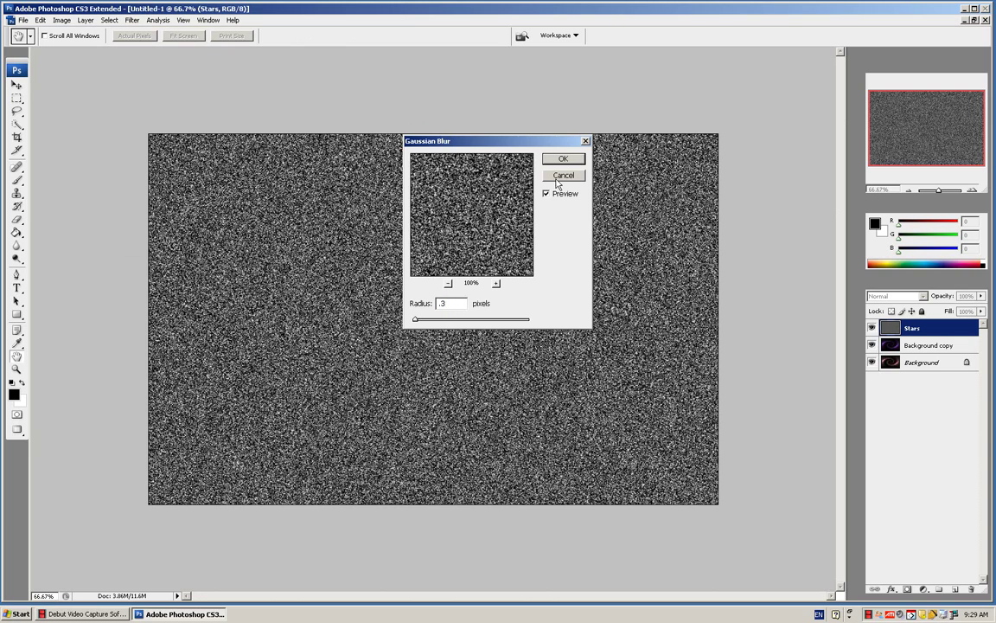
pyautogui.click(563, 159)
pyautogui.press('g')
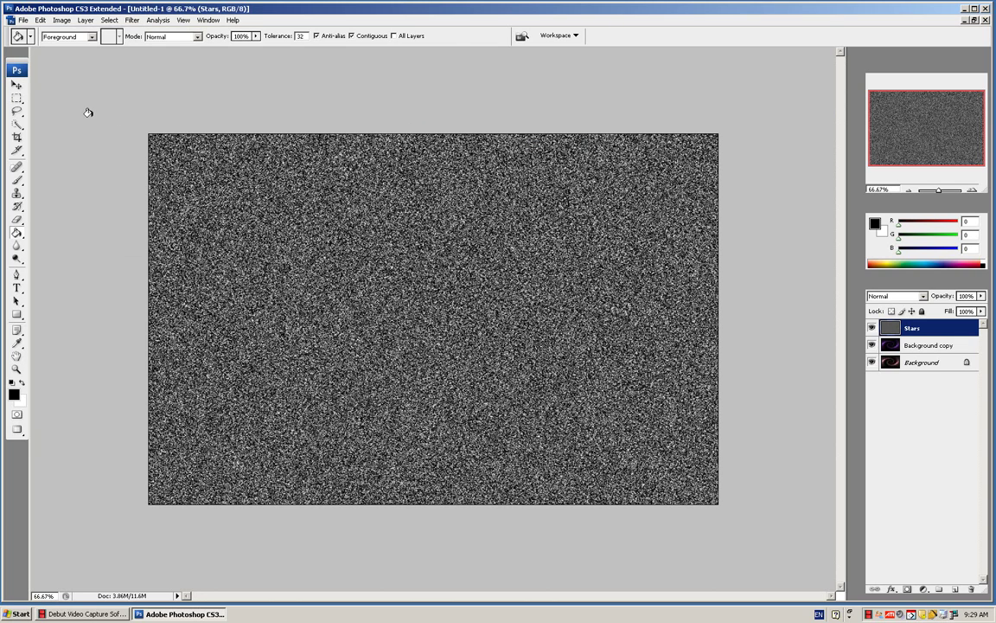
# - Use Levels to darken the Stars noise until only sparse bright specks remain
pyautogui.click(84, 20)
pyautogui.moveTo(117, 24)
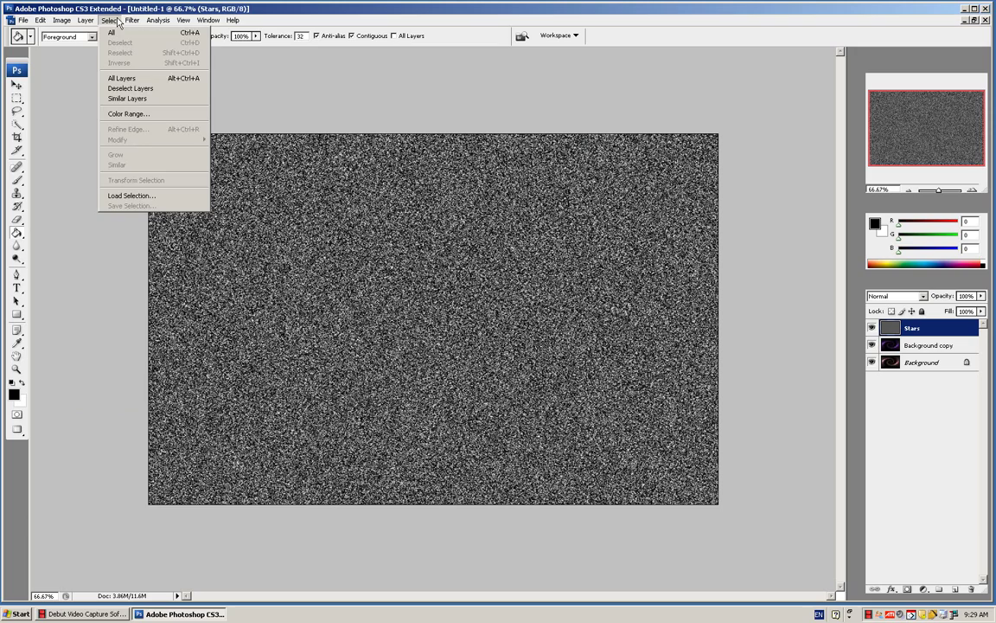
pyautogui.moveTo(62, 20)
pyautogui.moveTo(62, 49)
pyautogui.click(177, 47)
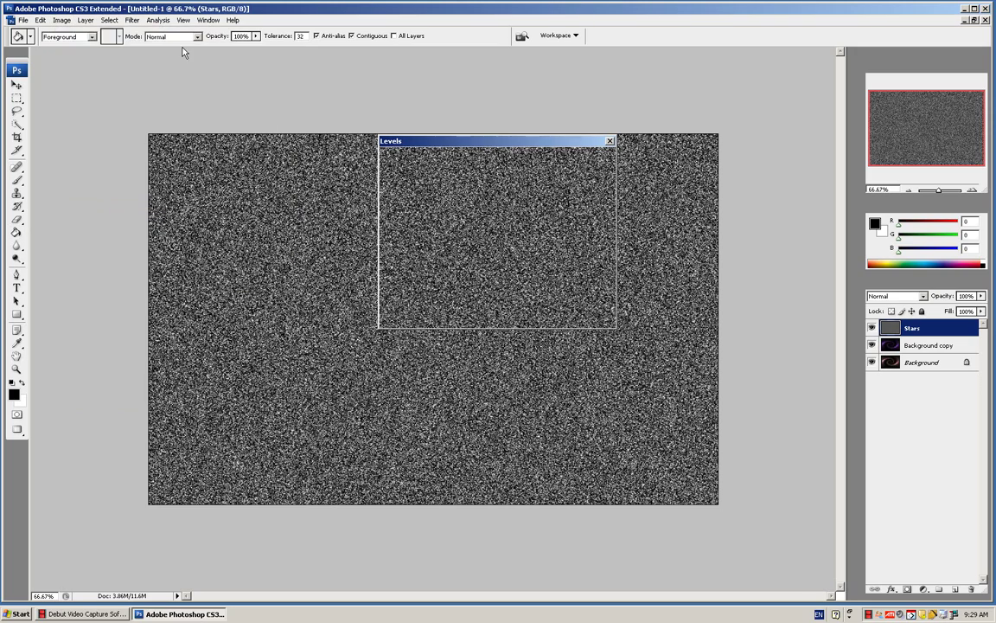
pyautogui.moveTo(394, 249)
pyautogui.mouseDown()
pyautogui.moveTo(535, 251)
pyautogui.moveTo(512, 251)
pyautogui.moveTo(522, 251)
pyautogui.mouseUp()
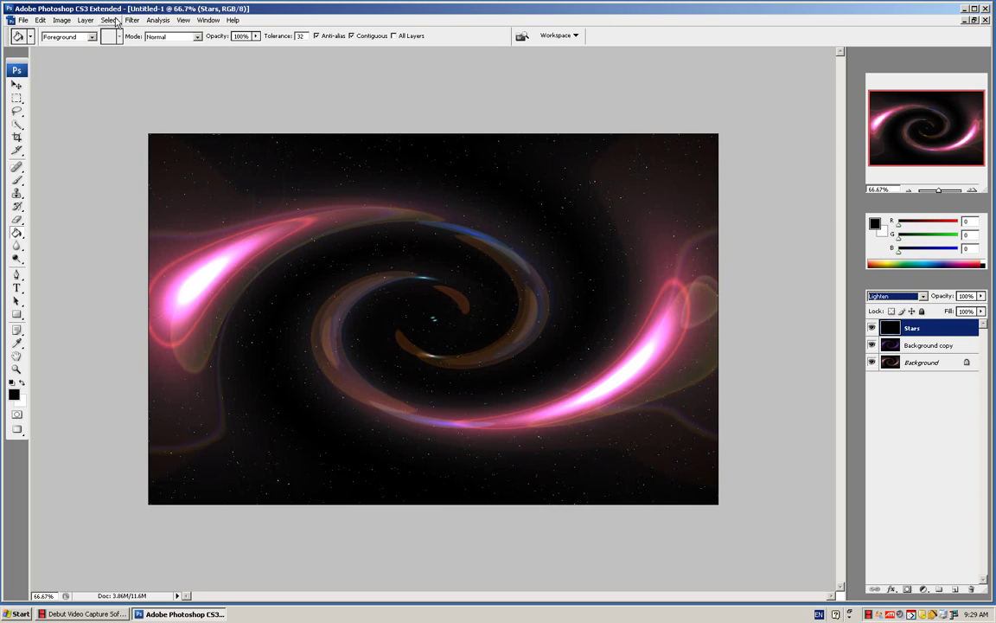
# - Open Levels on the Stars layer, undo a trial black-point drag, and enter midtone 0.85
pyautogui.click(87, 19)
pyautogui.moveTo(62, 21)
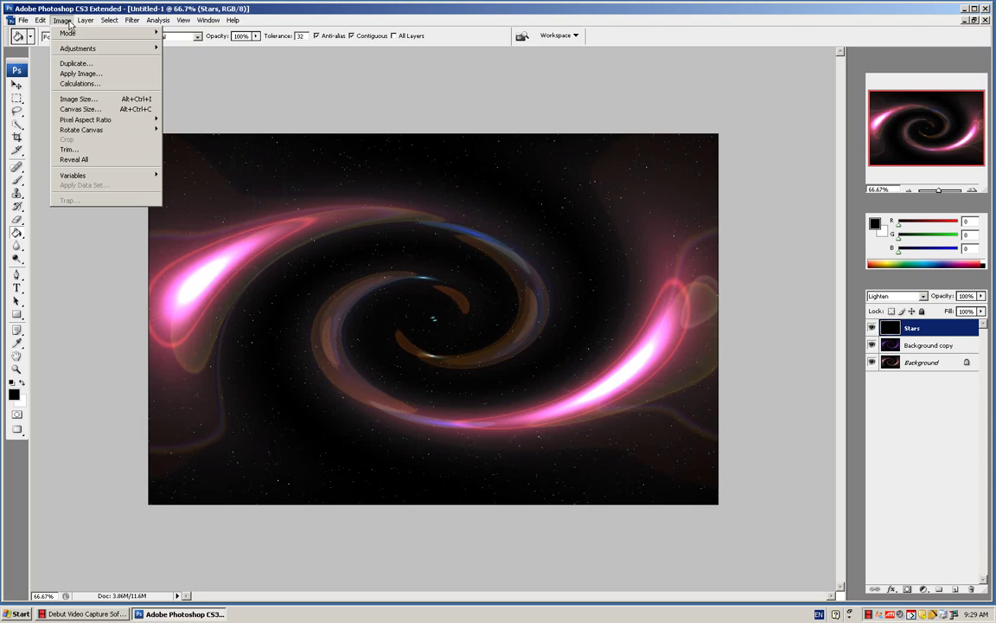
pyautogui.moveTo(90, 49)
pyautogui.click(216, 50)
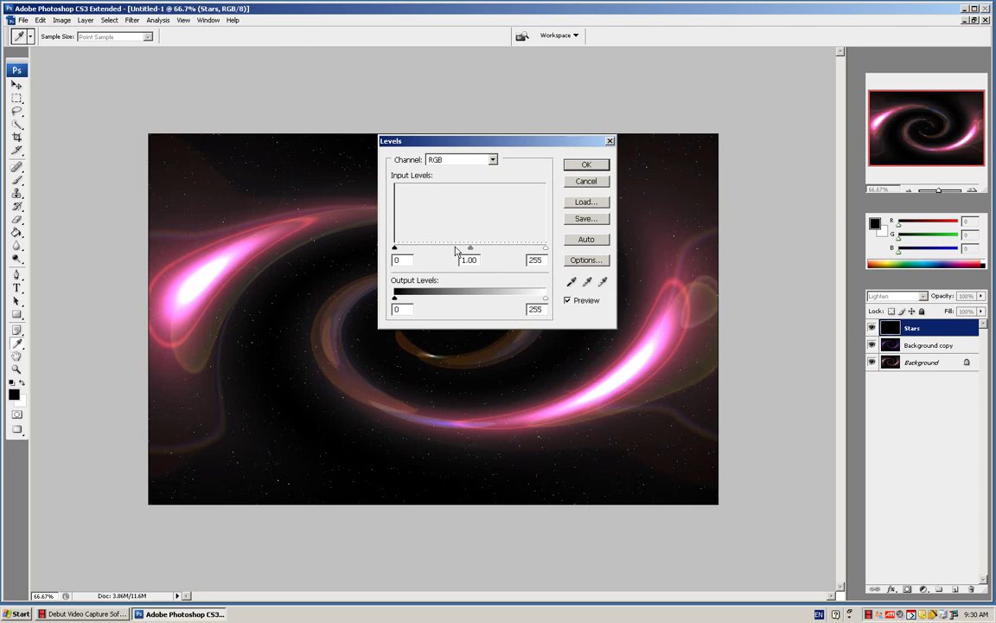
pyautogui.moveTo(394, 249); pyautogui.dragTo(478, 251)
pyautogui.hotkey('ctrl', 'z')
pyautogui.click(544, 249)
# - Confirm the 0.85 Levels on the stars, then switch to the Debut Video Capture window
pyautogui.click(587, 165)
pyautogui.press('g')
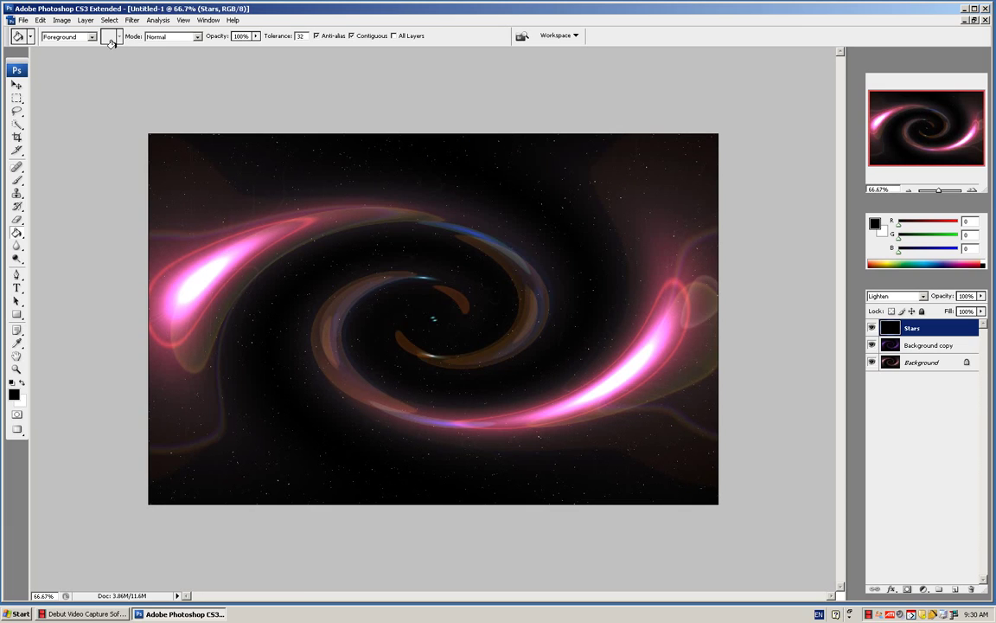
pyautogui.click(23, 20)
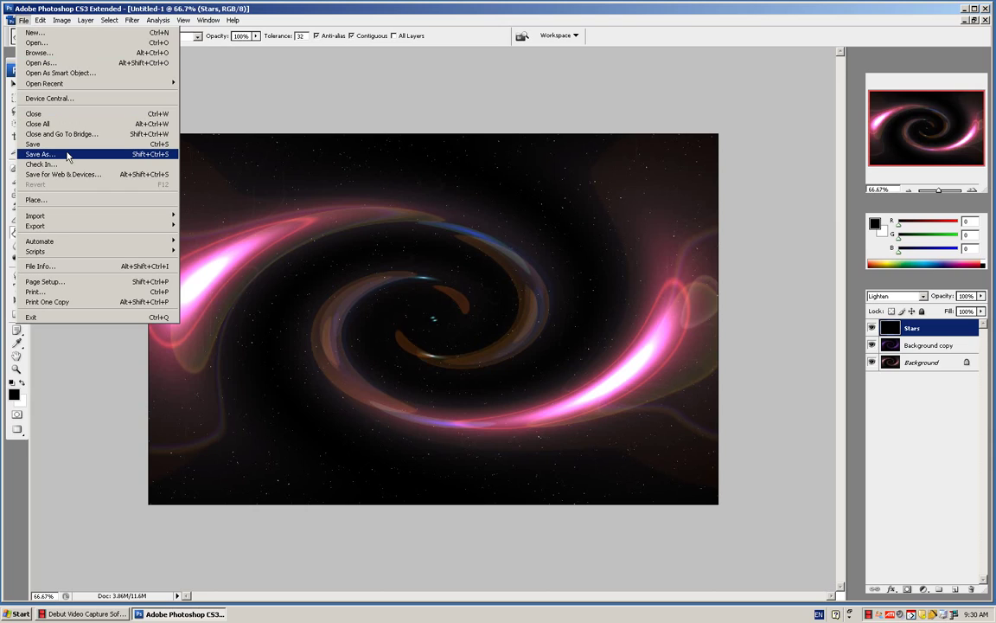
pyautogui.click(126, 613)
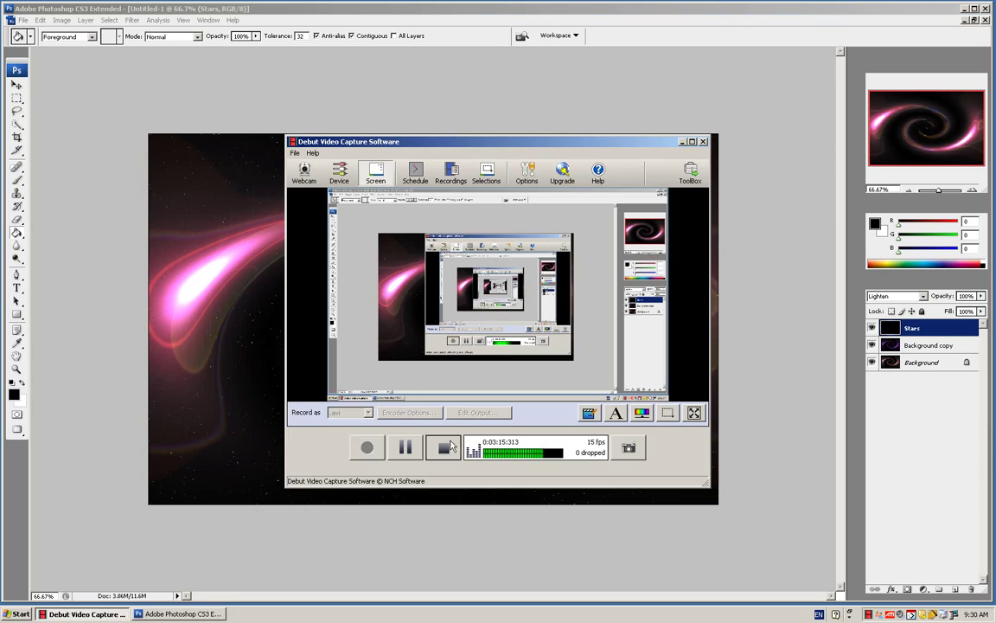